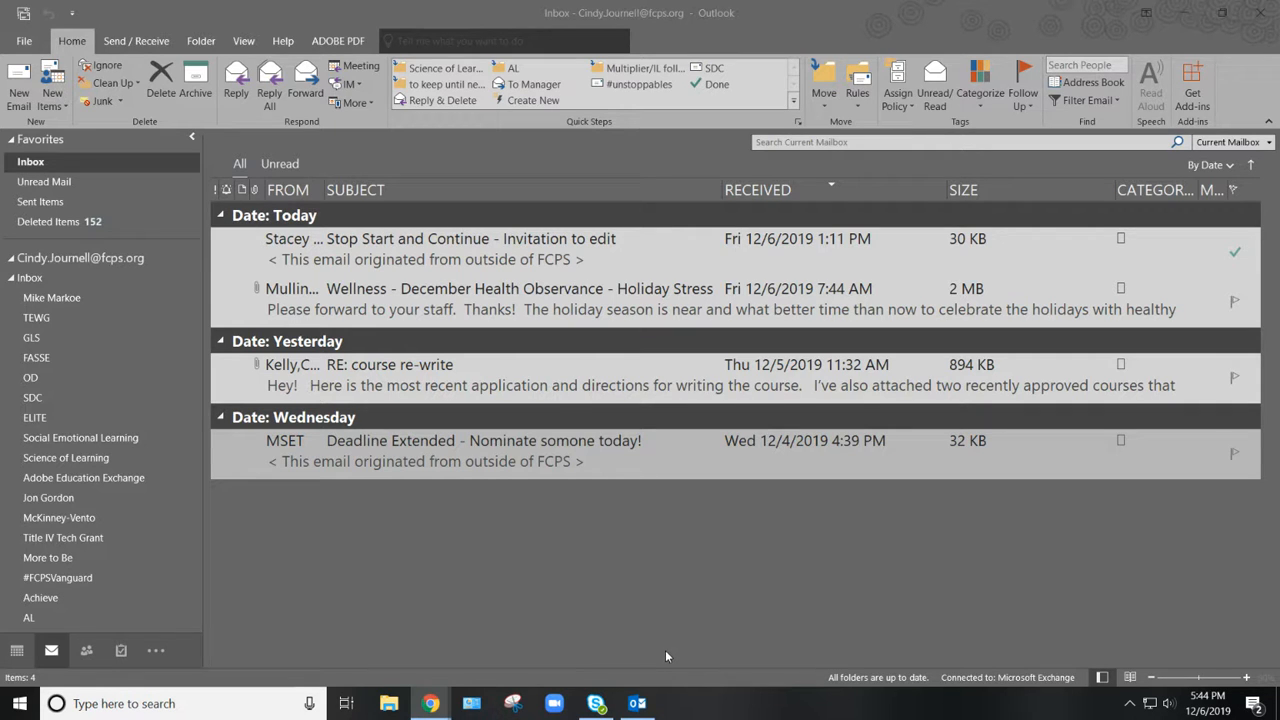
Step: Start a new email and insert the Quick Parts text "It was a pleasure visiting your class today. I'd like to schedule a time to debrief."
left_click(13, 99)
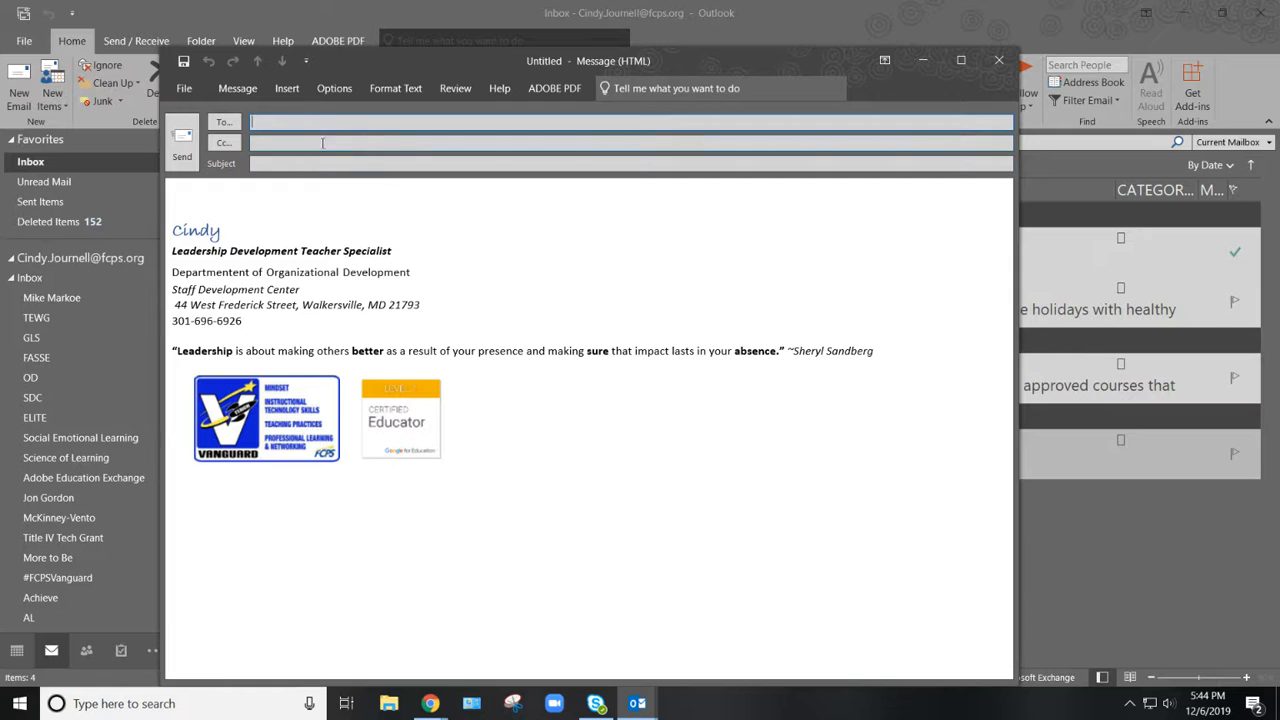
left_click(285, 89)
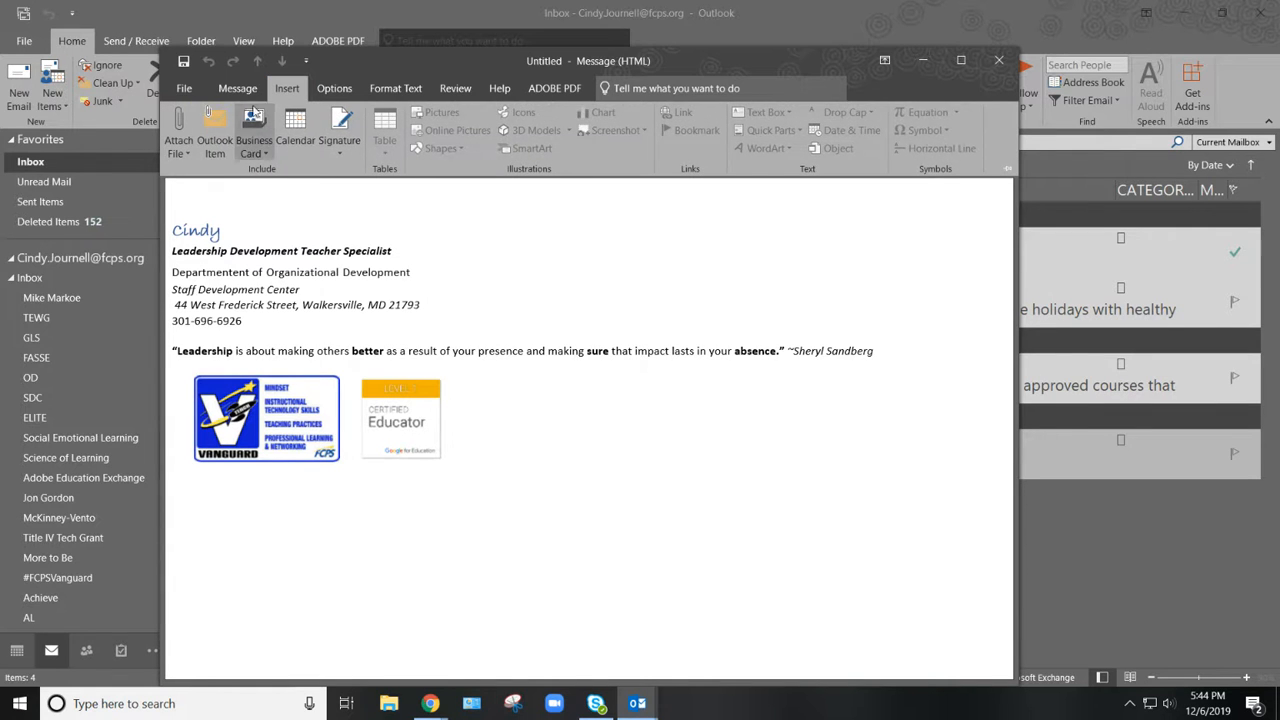
left_click(258, 201)
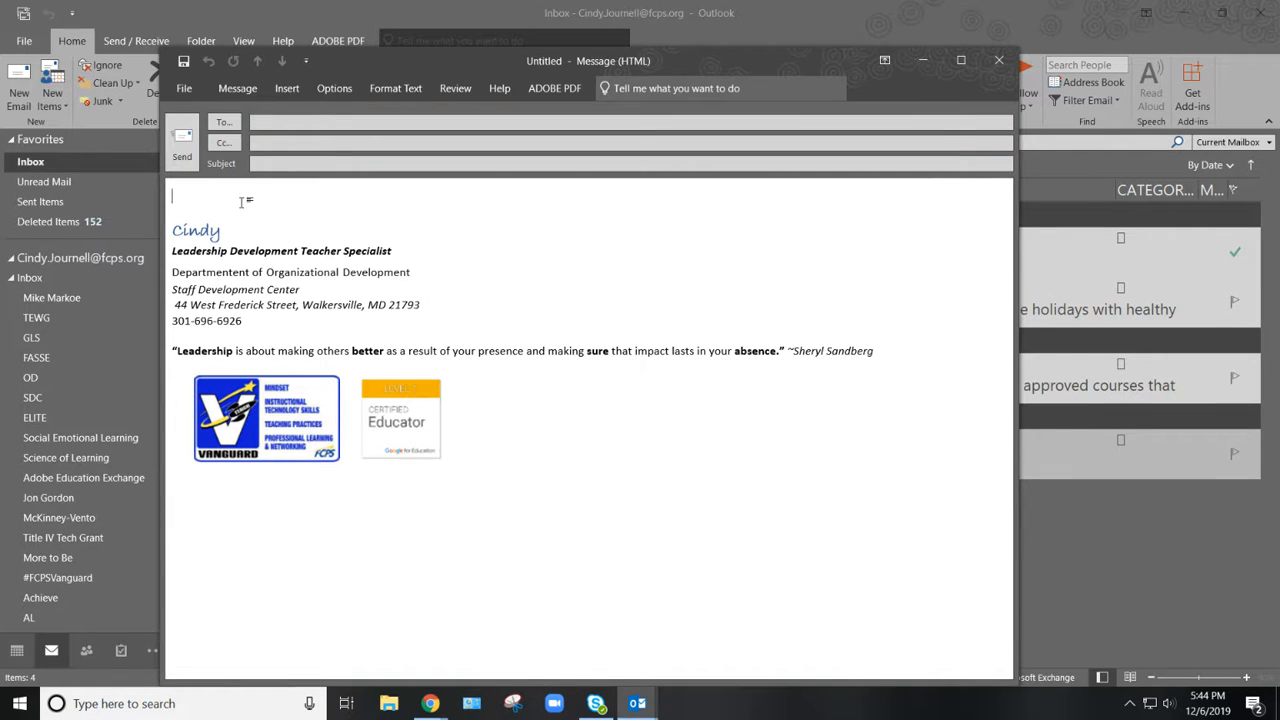
left_click(286, 89)
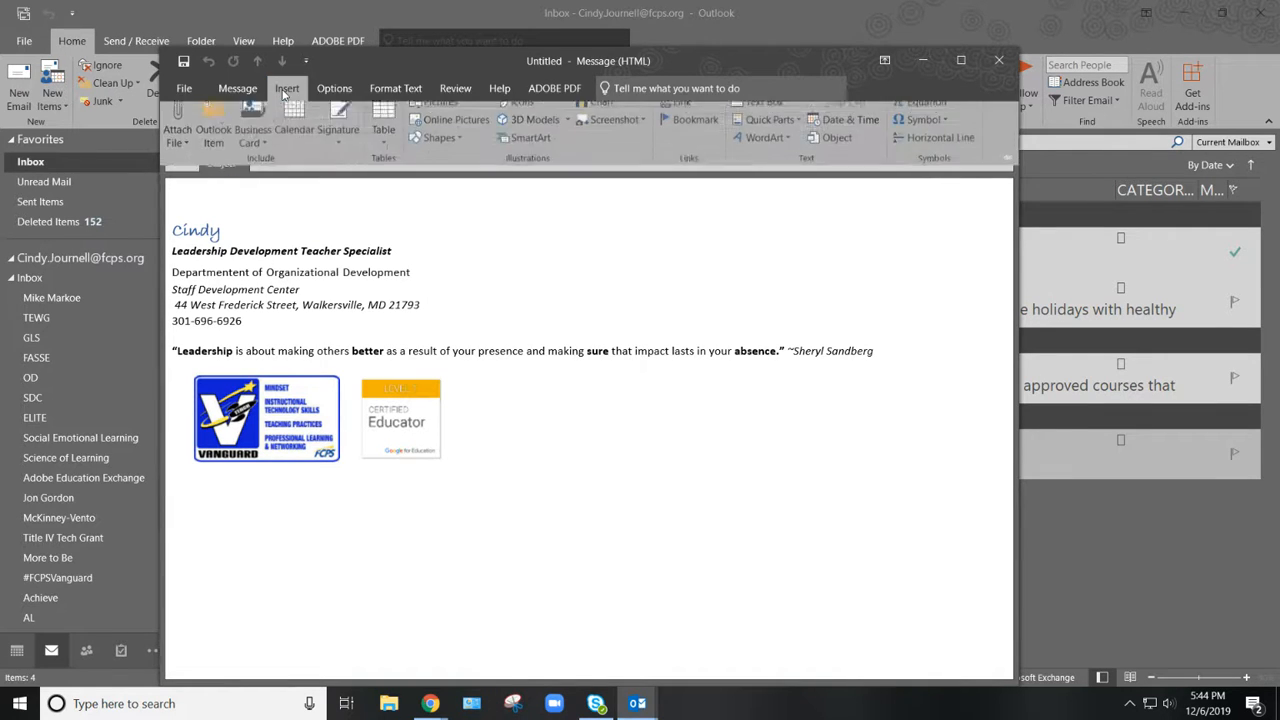
left_click(770, 130)
left_click(766, 178)
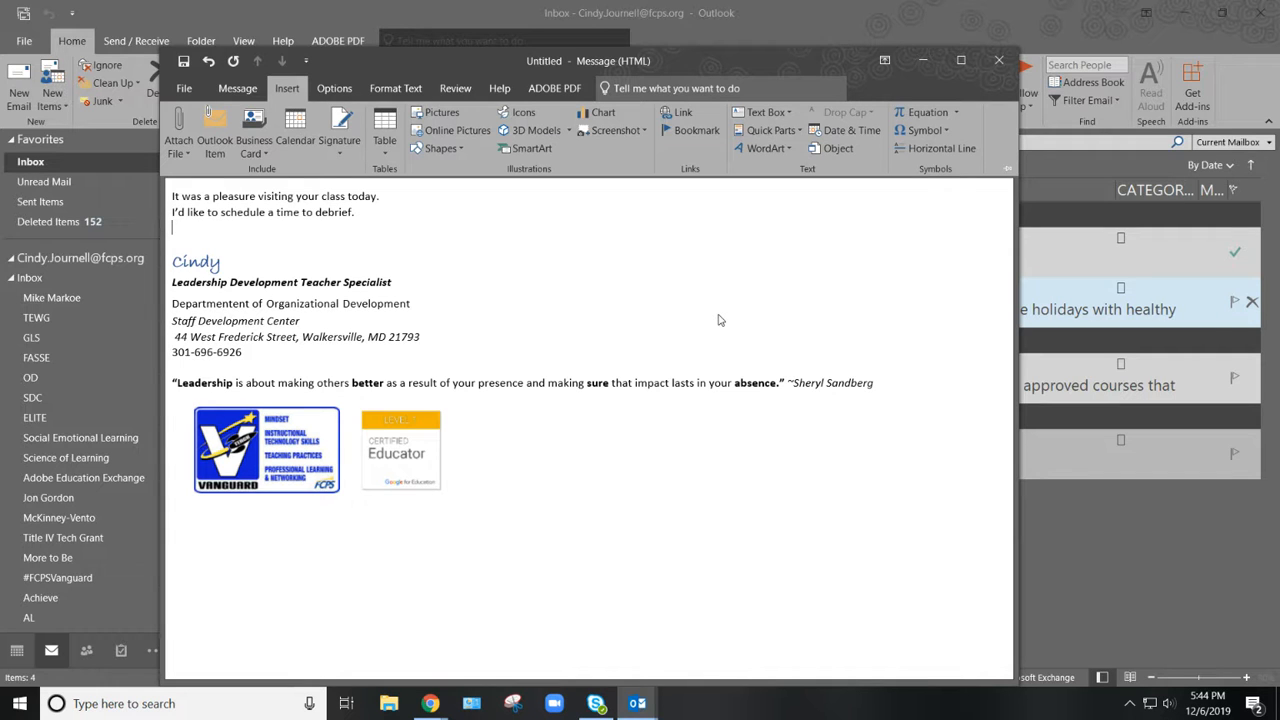
Step: Delay the message's delivery until 12/9/2019 at 8:30 AM, and discard the draft without sending it
left_click(332, 90)
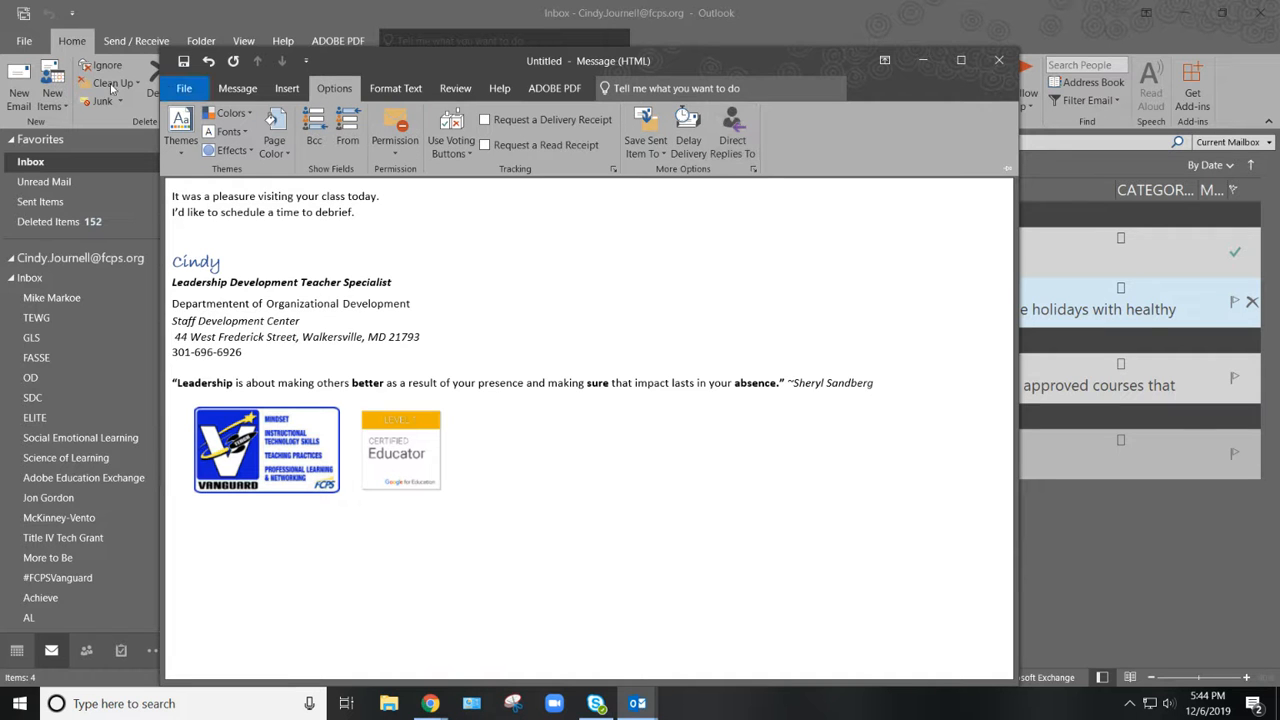
double_click(336, 90)
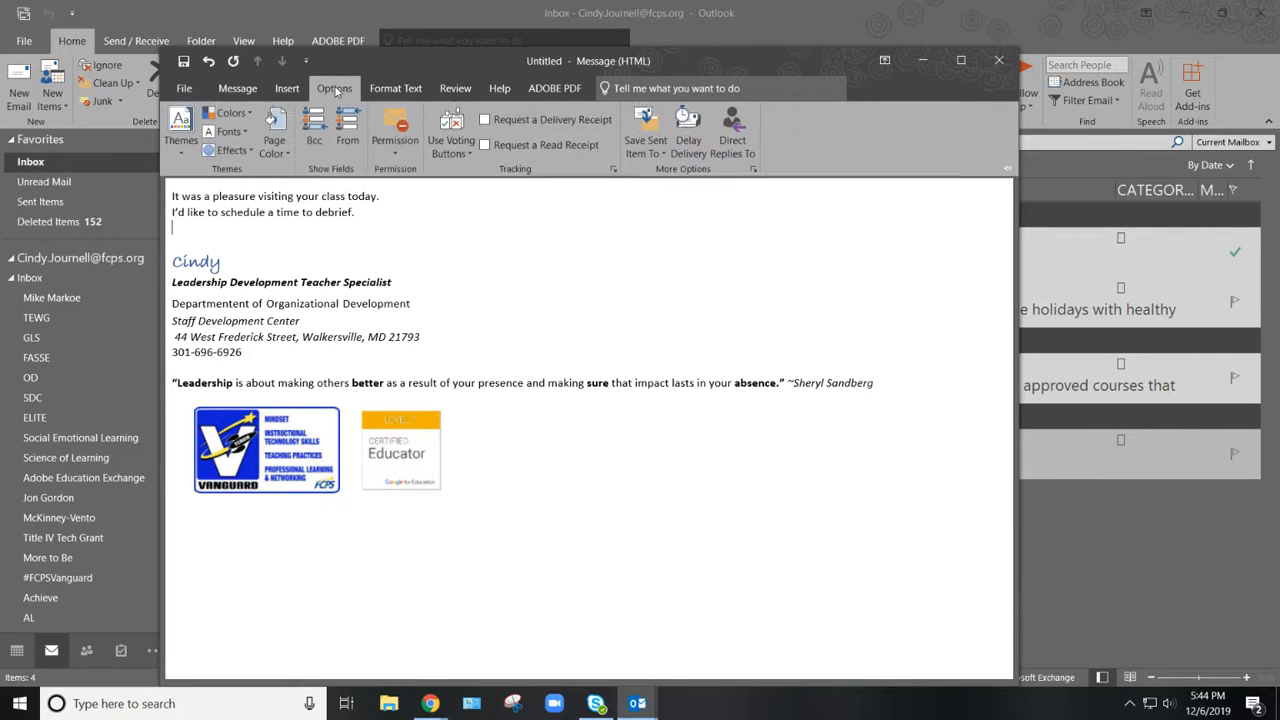
double_click(336, 90)
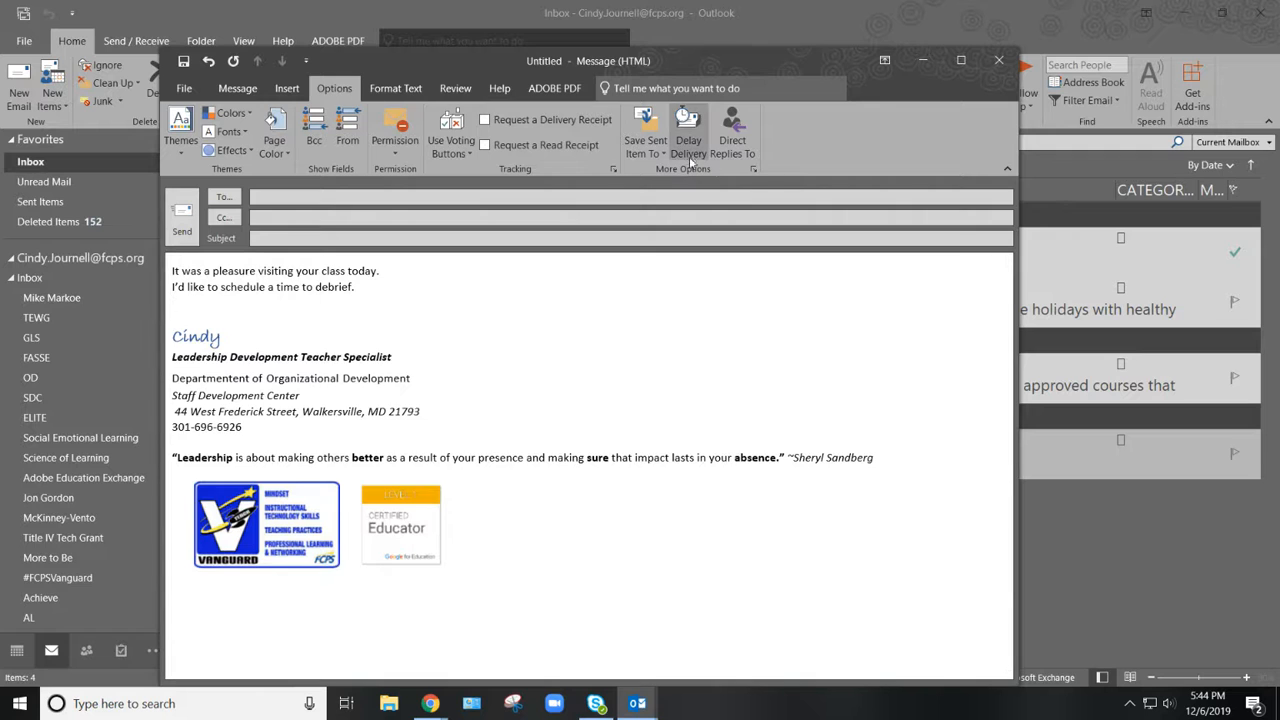
left_click(689, 150)
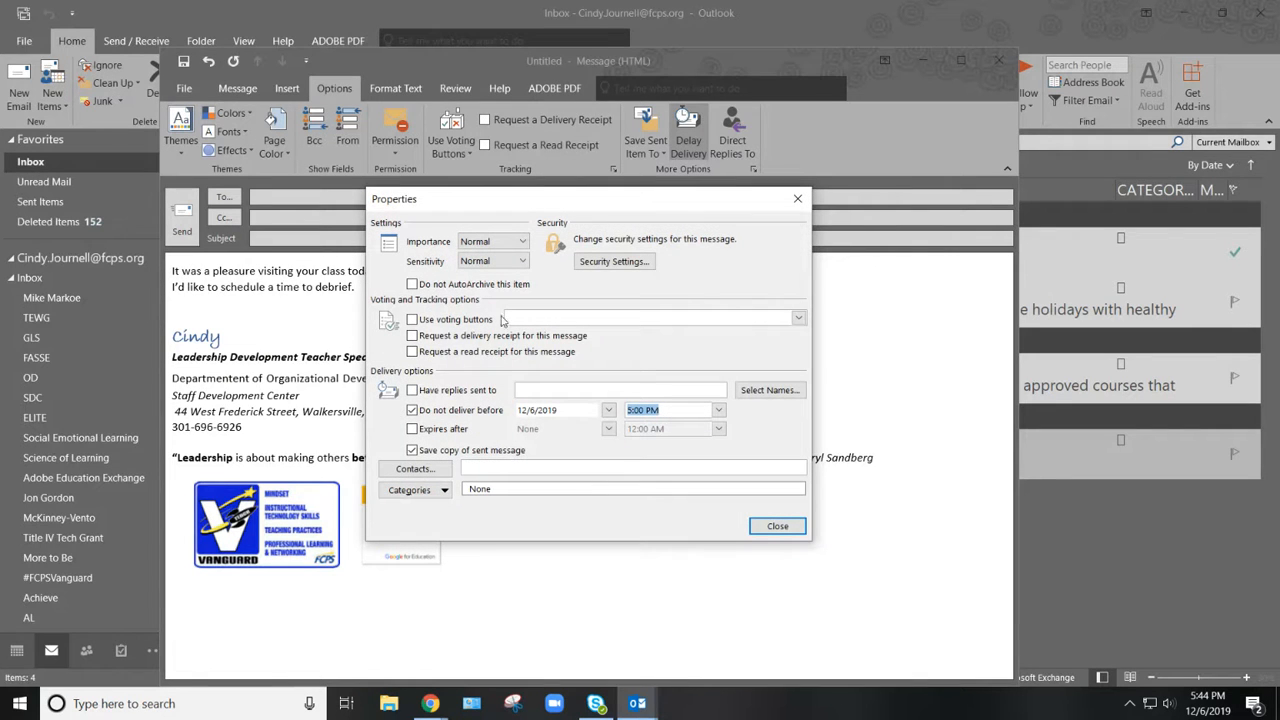
left_click(607, 411)
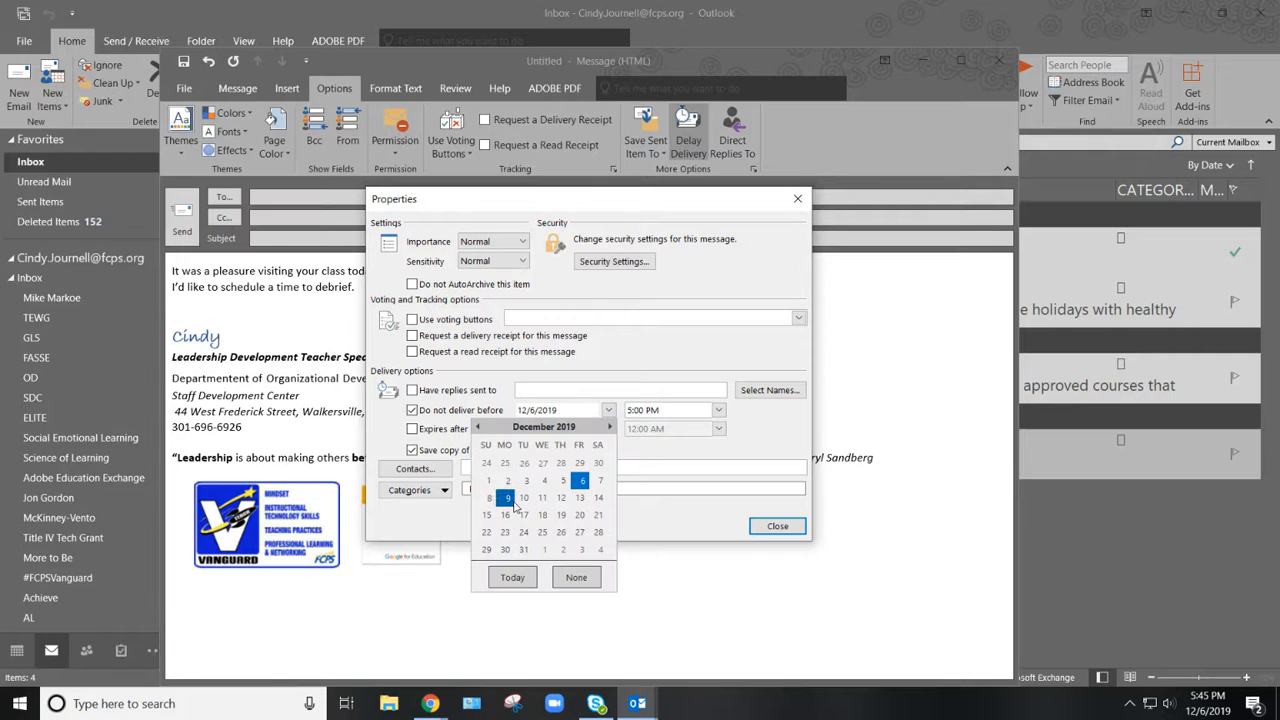
left_click(500, 504)
left_click(635, 410)
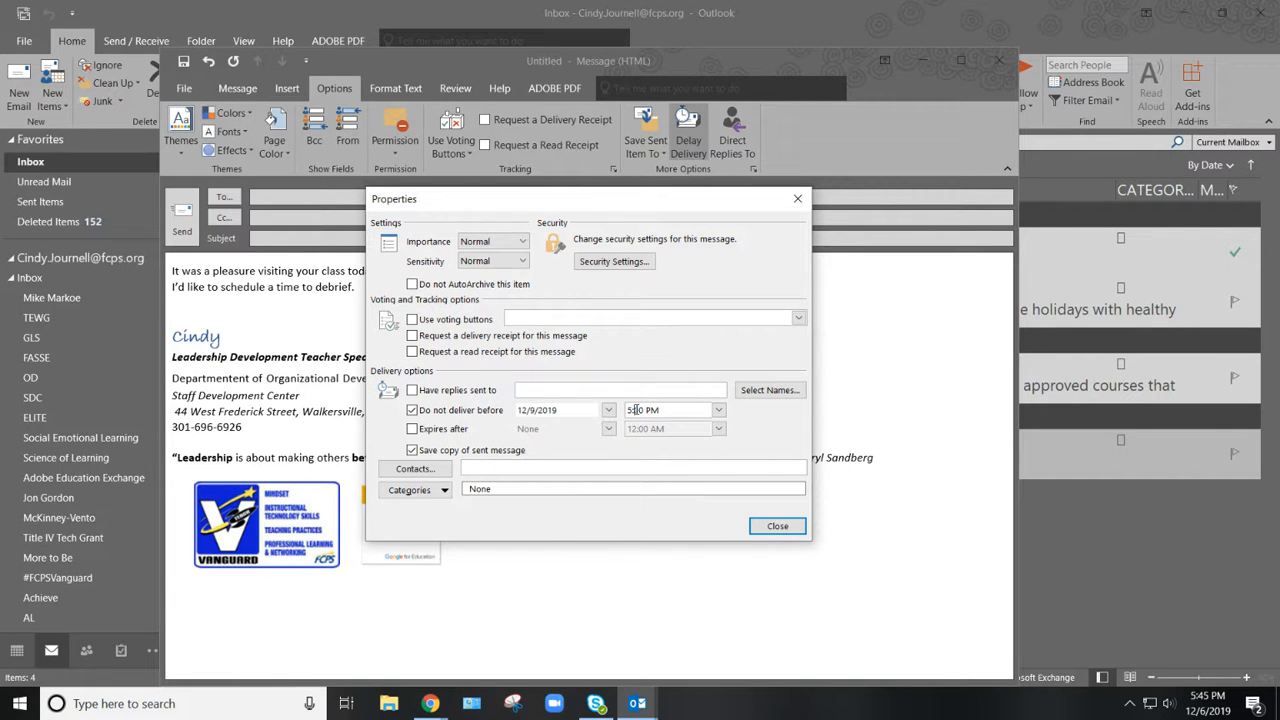
left_click(718, 410)
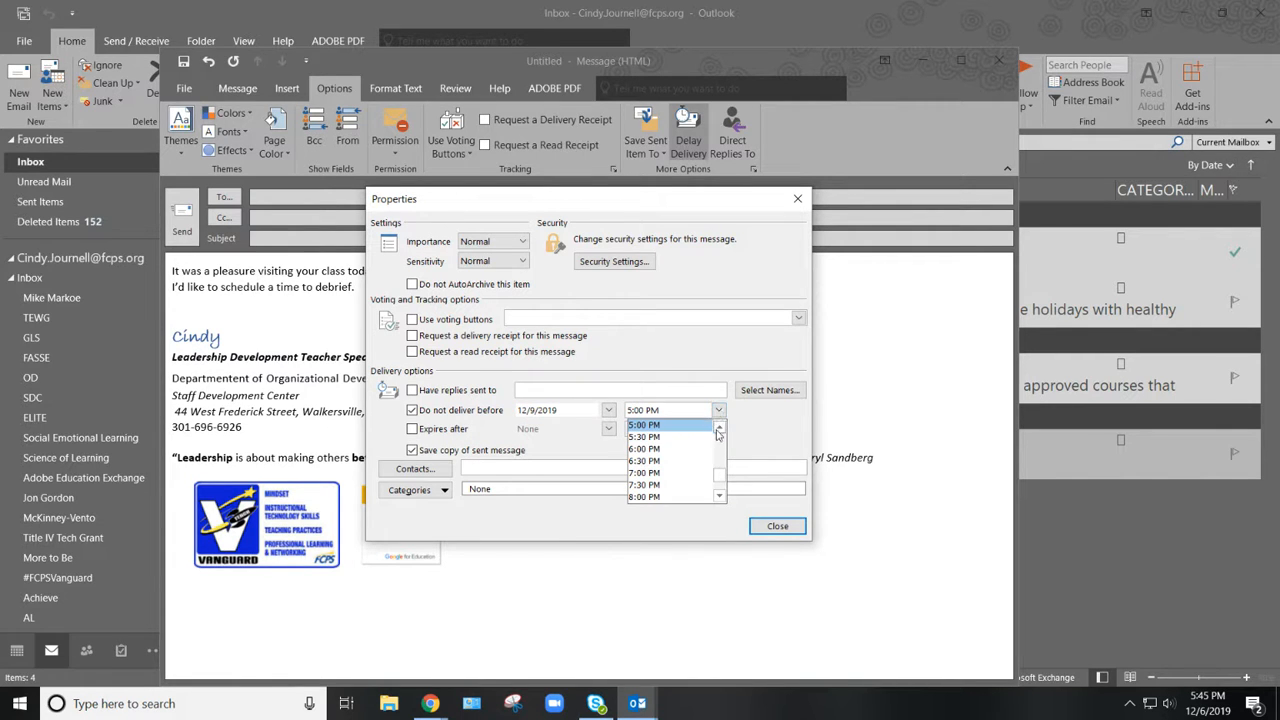
left_click_drag(717, 487, 718, 452)
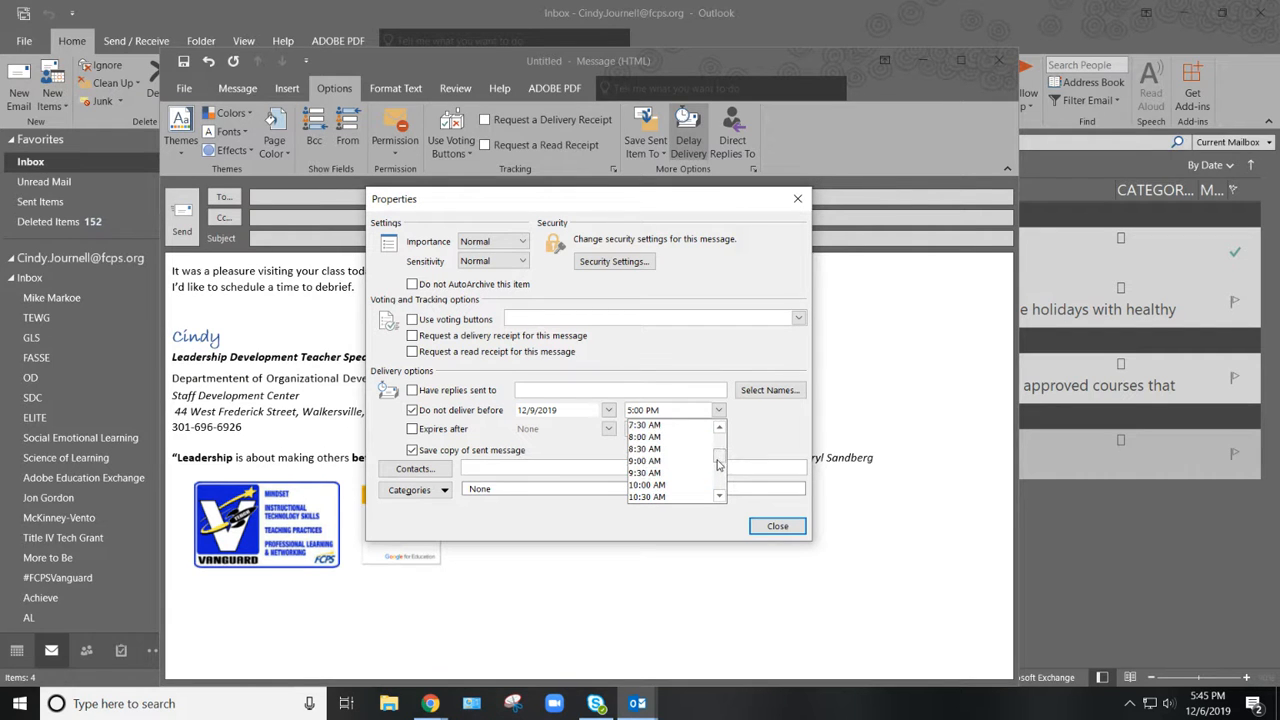
left_click(673, 449)
left_click(757, 522)
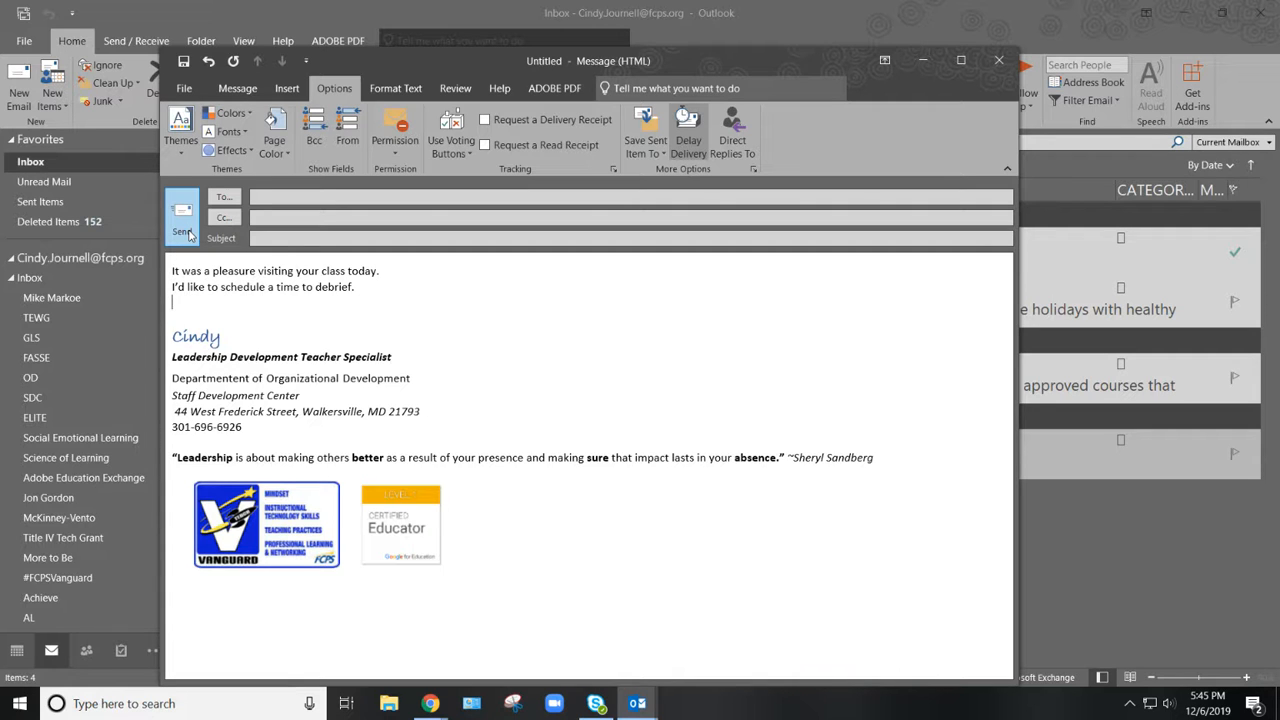
left_click(1002, 64)
left_click(646, 397)
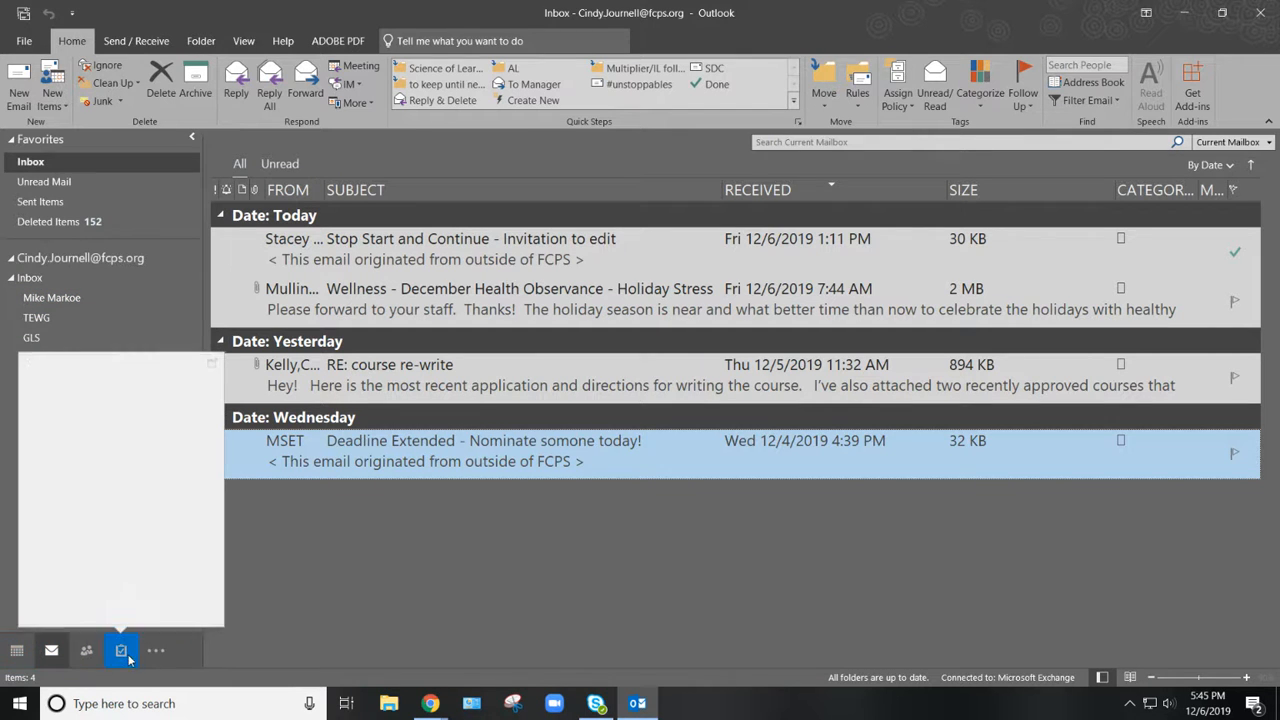
Step: Collapse the Inbox's subfolders in the mailbox folder list
right_click(22, 282)
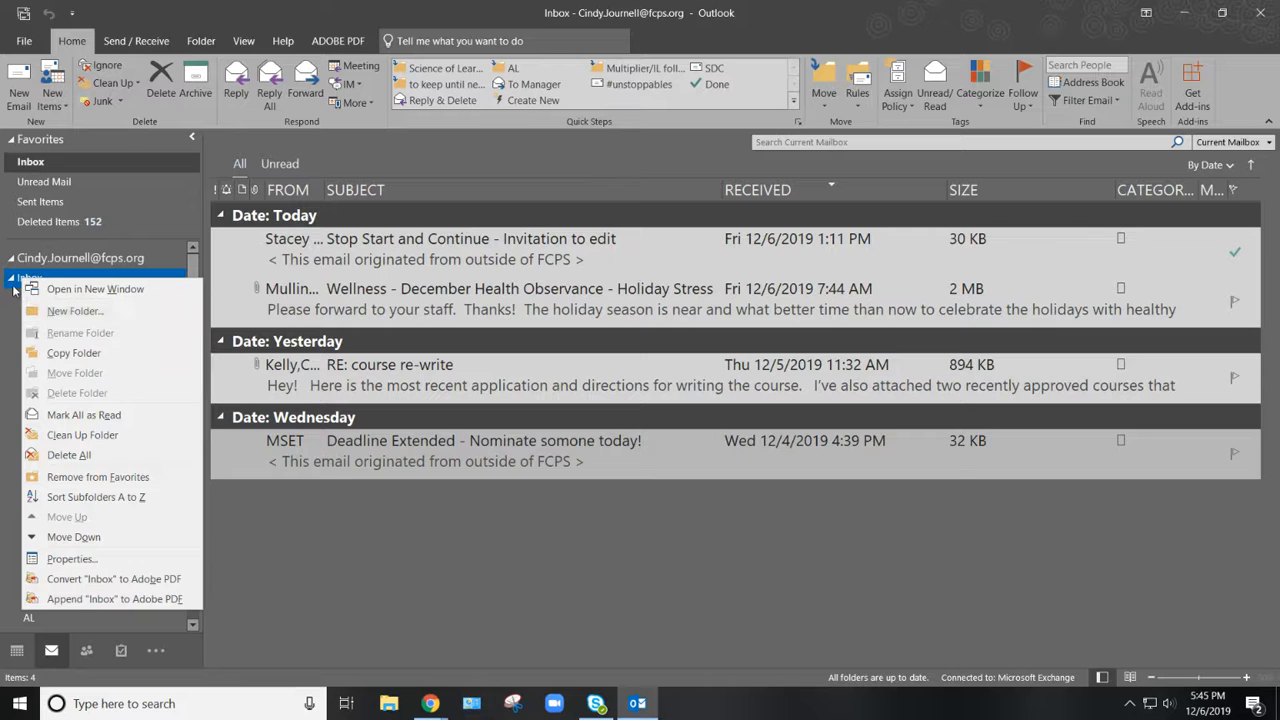
left_click(13, 289)
left_click(11, 278)
left_click(11, 278)
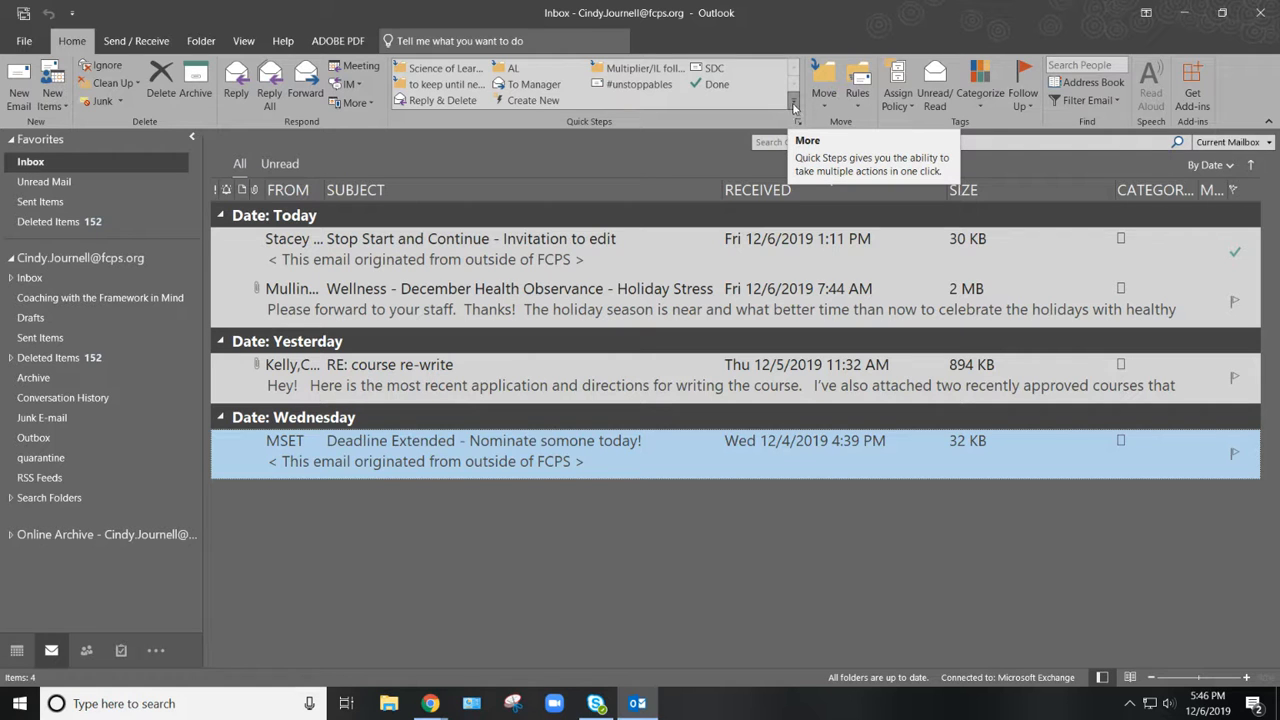
Step: Start a message to the team's recipients with the #unstoppables Quick Step, and close it without sending
left_click(795, 107)
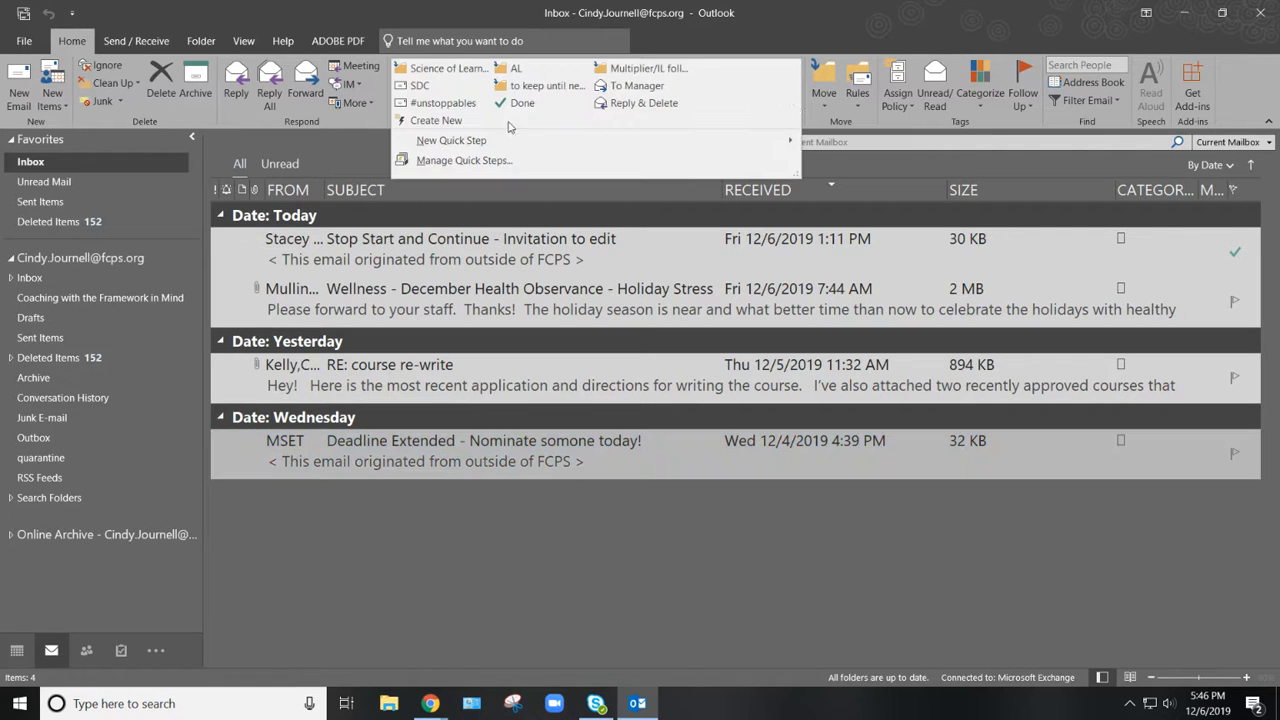
mouse_move(474, 147)
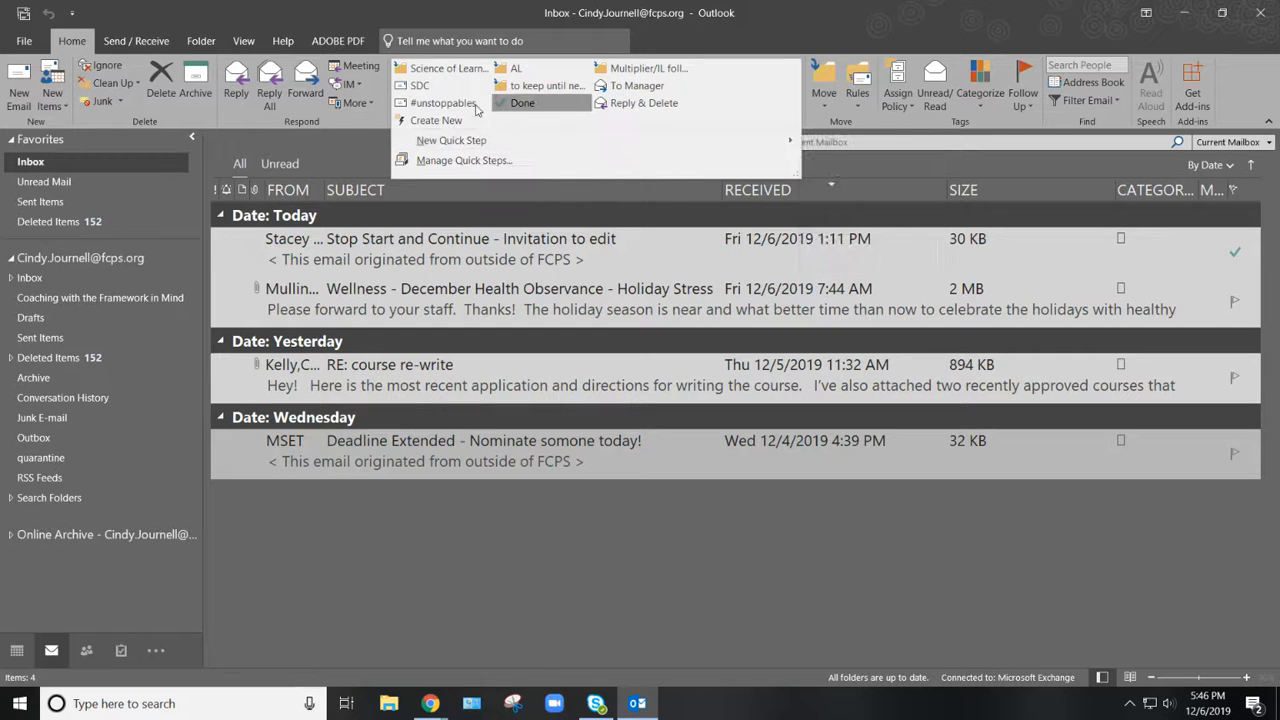
left_click(445, 104)
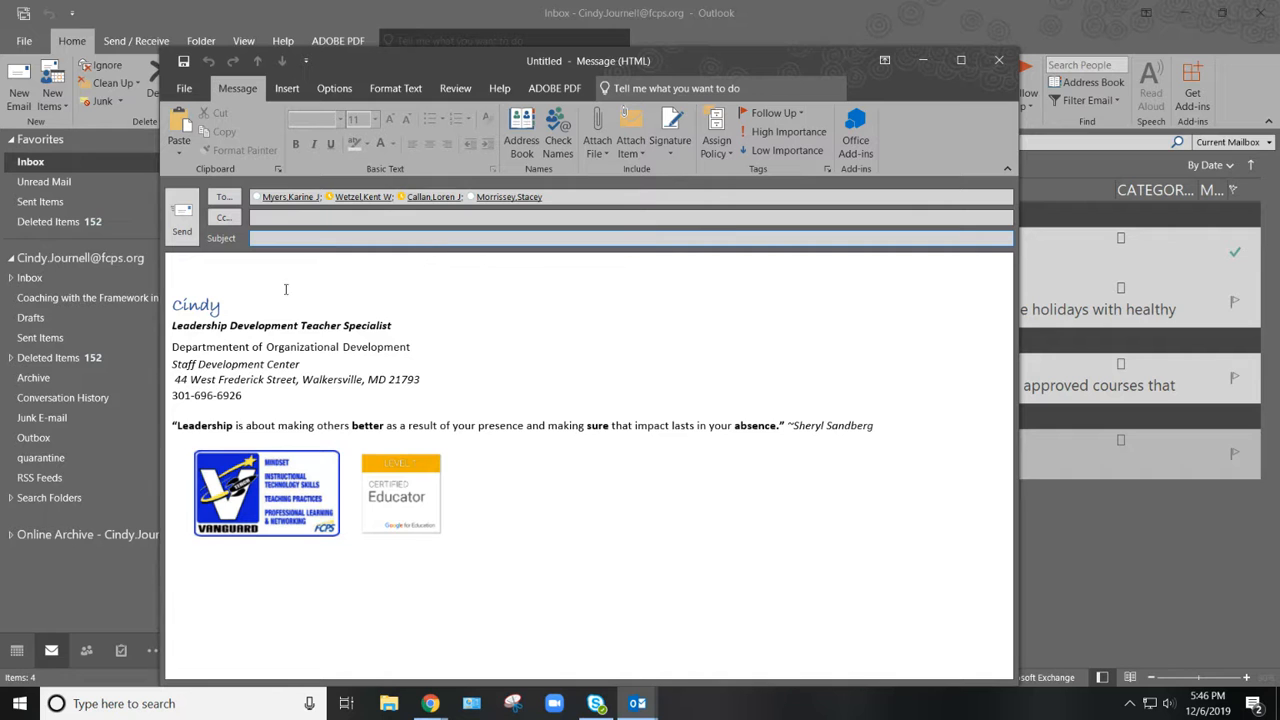
left_click(998, 60)
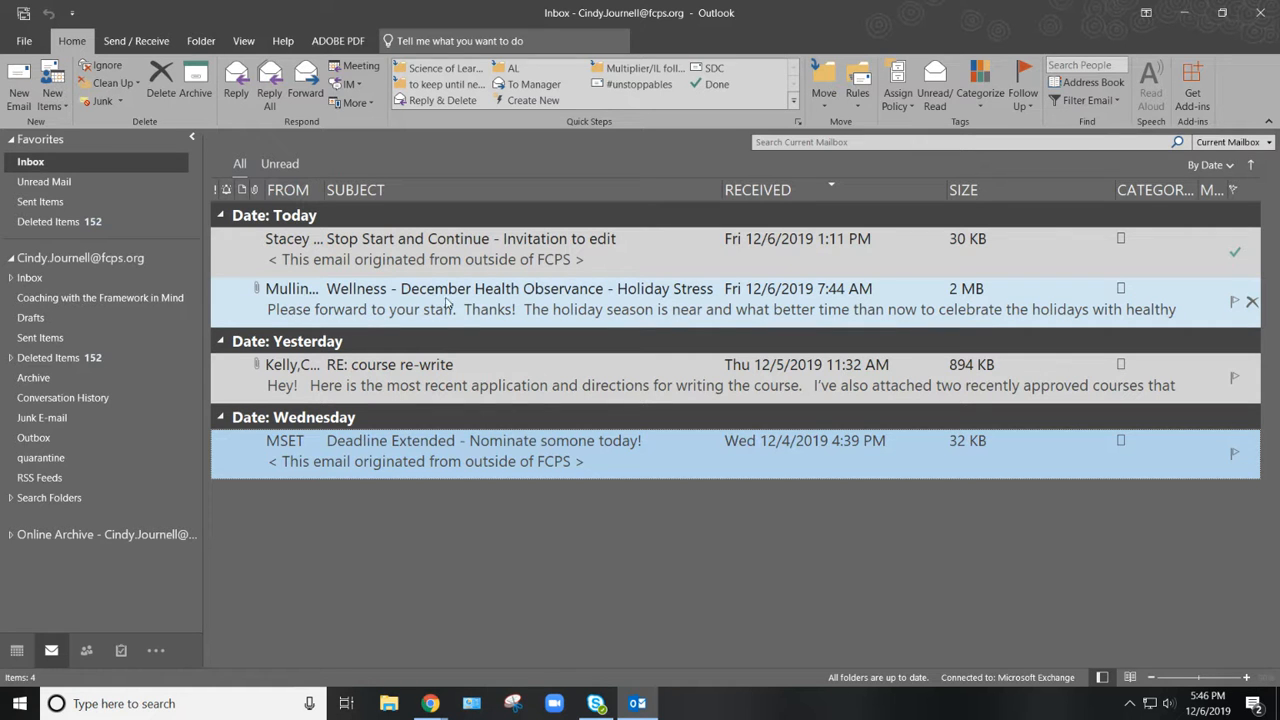
Step: Read the "Wellness - December Health Observance - Holiday Stress" email and file it with the "to keep until ne..." Quick Step
left_click(469, 305)
double_click(469, 305)
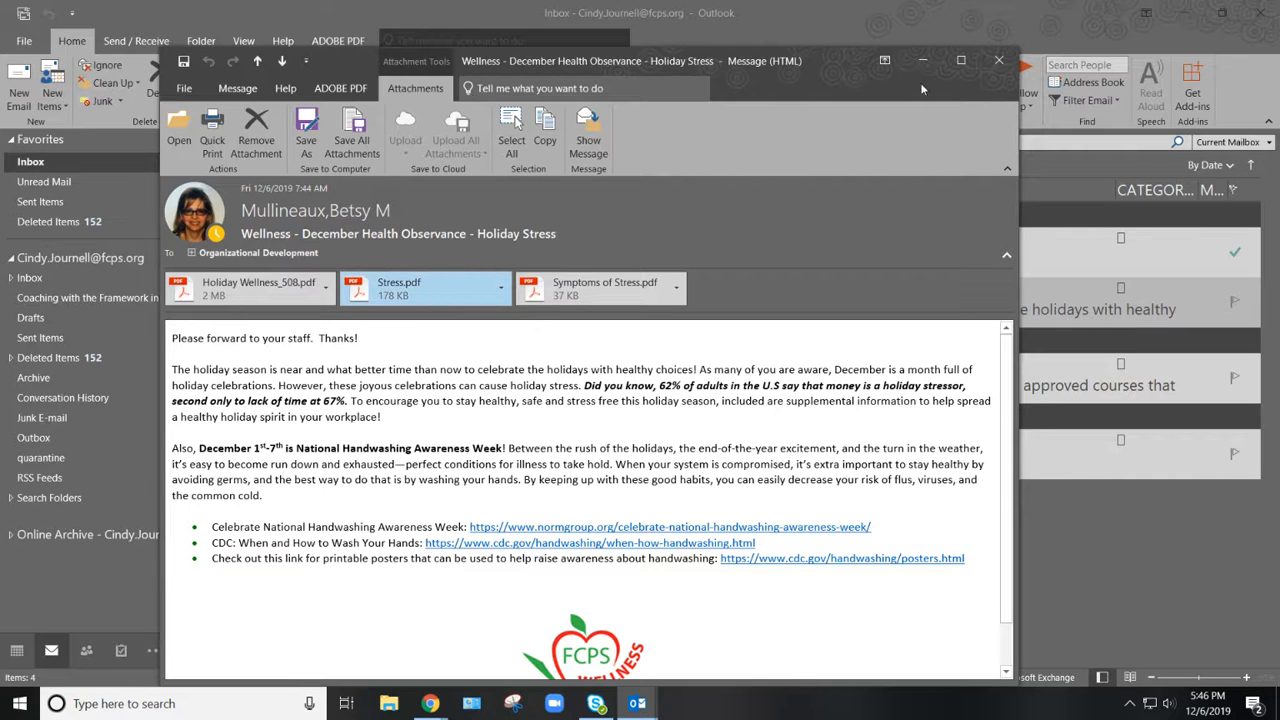
left_click(998, 61)
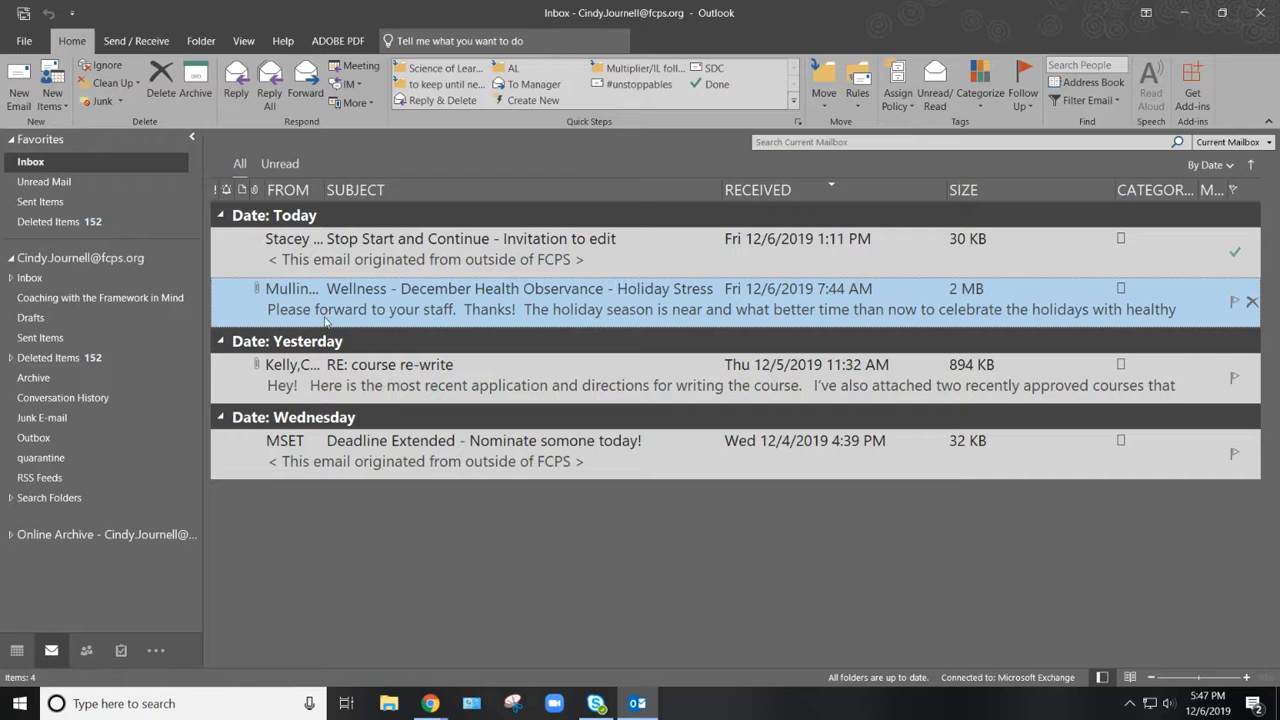
left_click(413, 86)
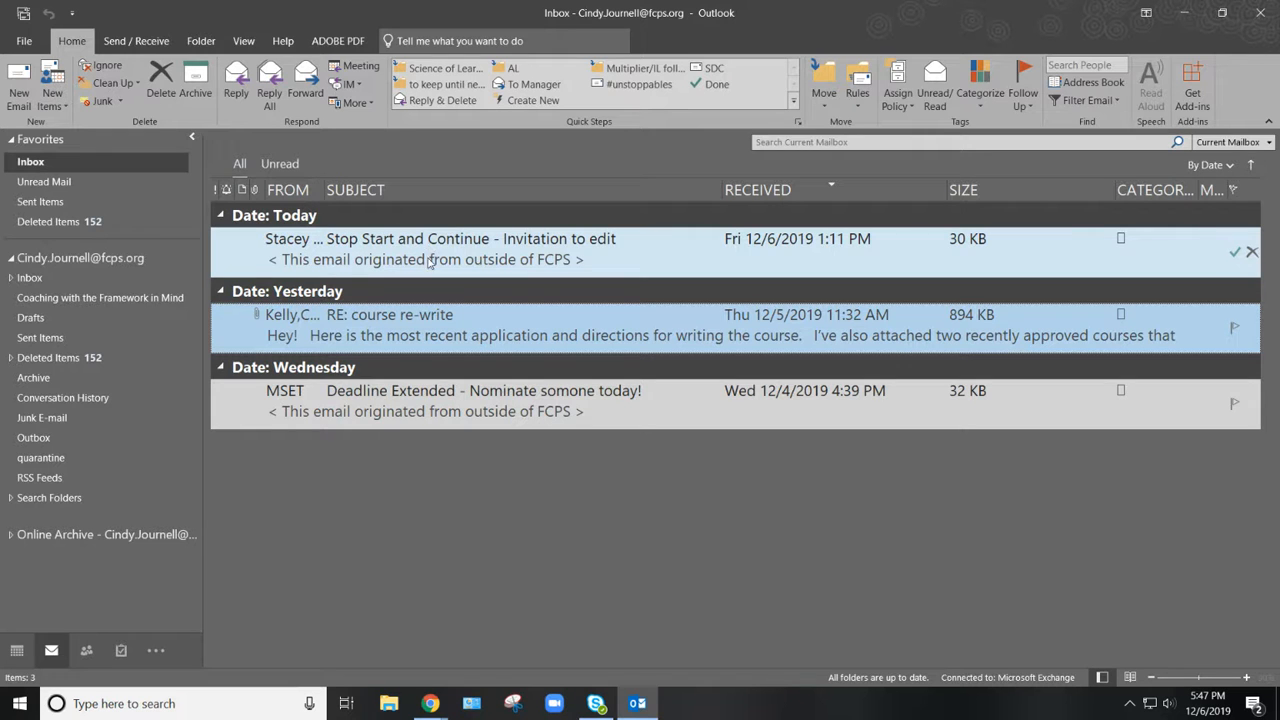
Step: Read the MSET email "Deadline Extended - Nominate somone today!" and create a task from it
double_click(383, 402)
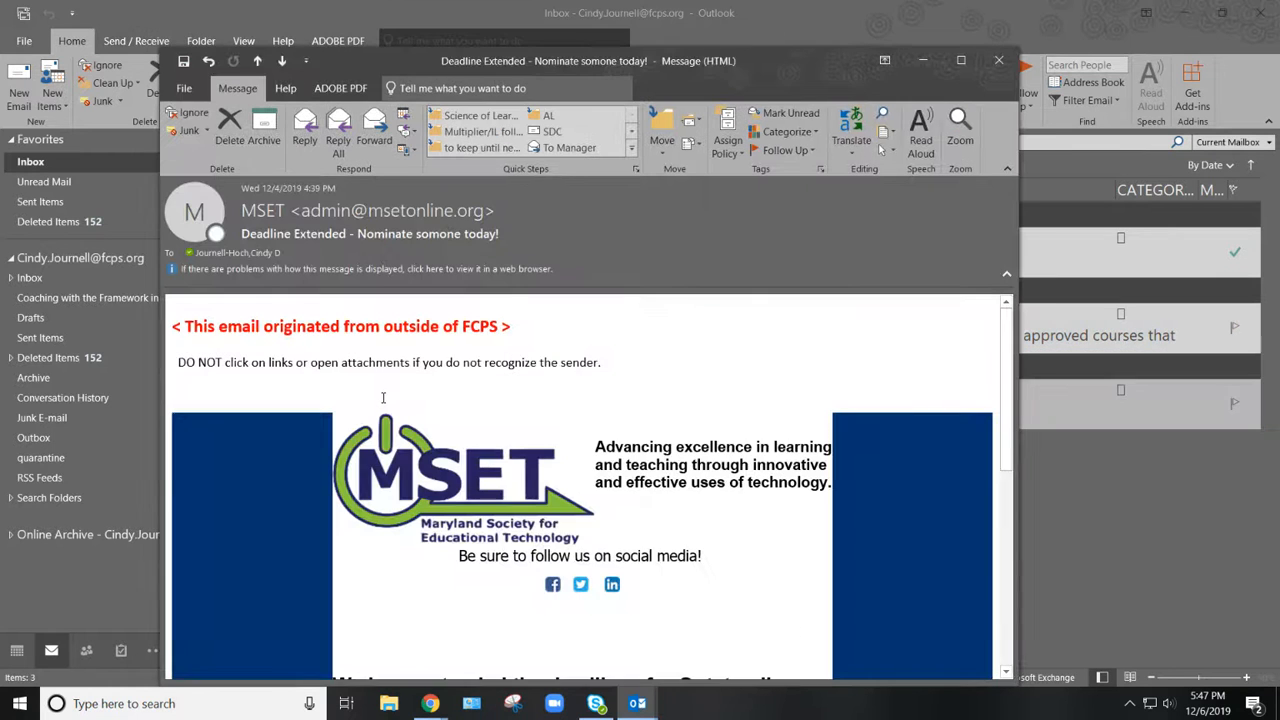
scroll(572, 437, "down", 2)
scroll(572, 437, "down", 3)
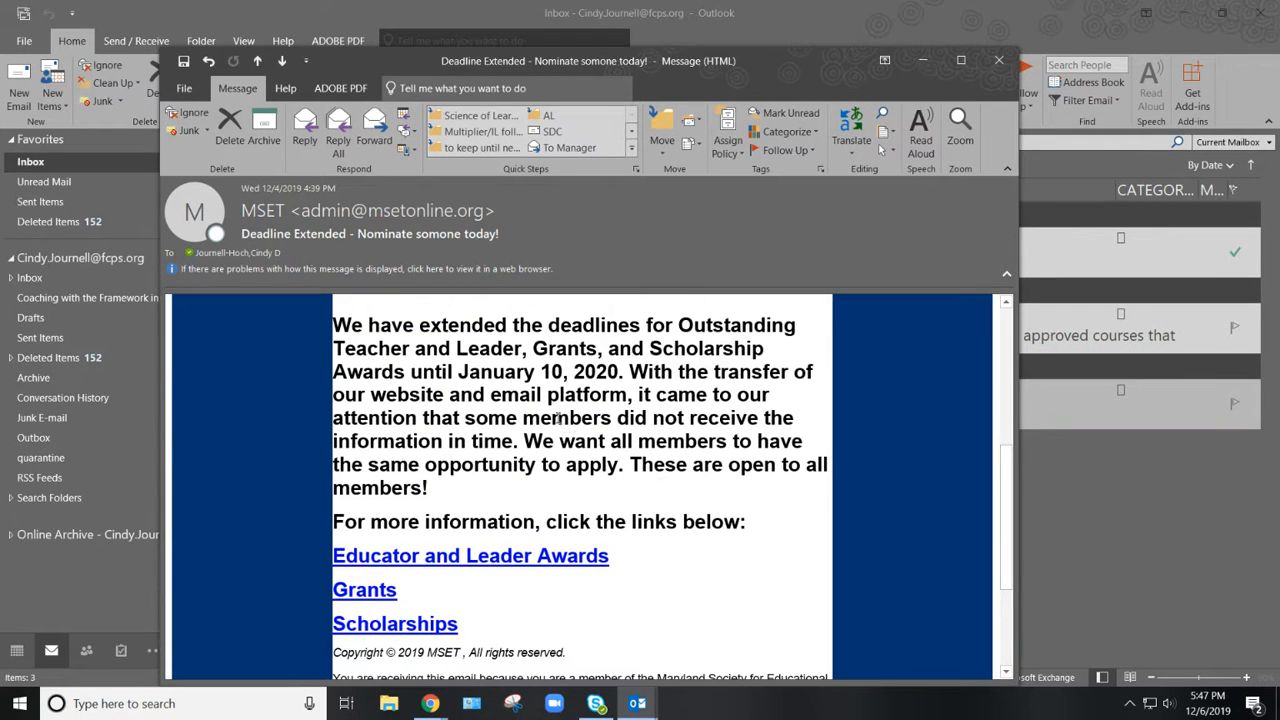
left_click(998, 66)
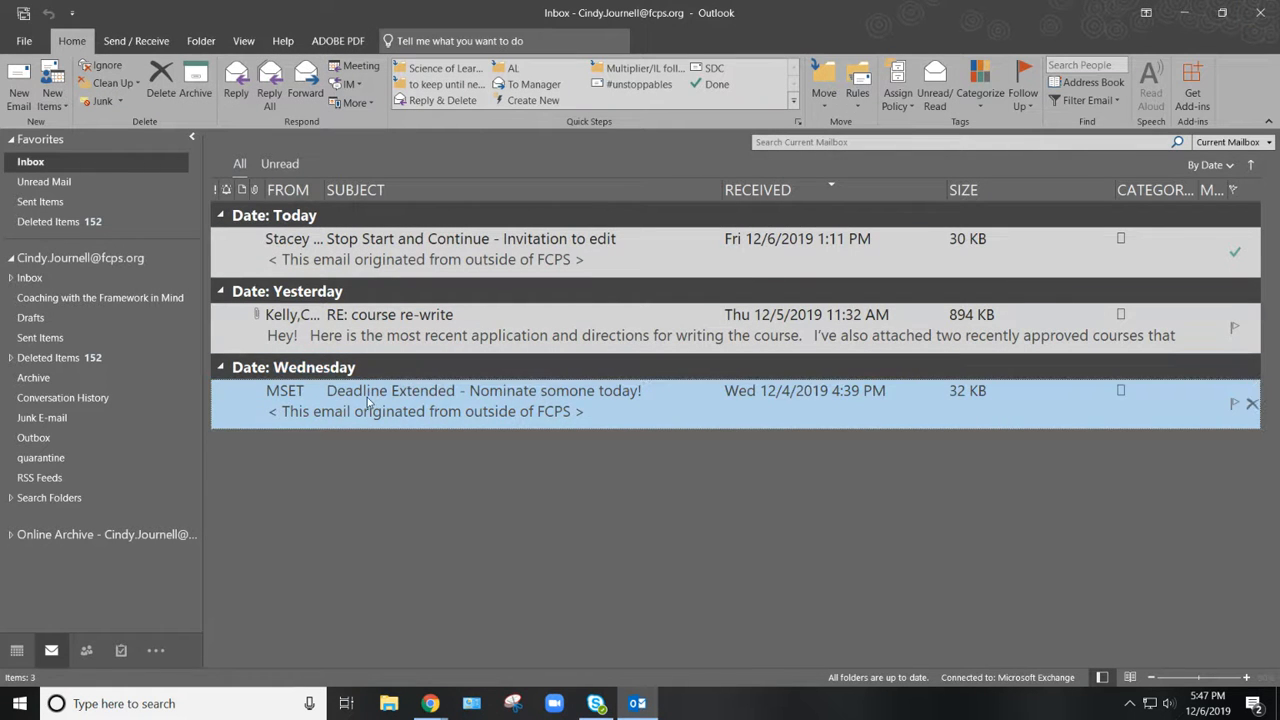
left_click_drag(368, 401, 120, 651)
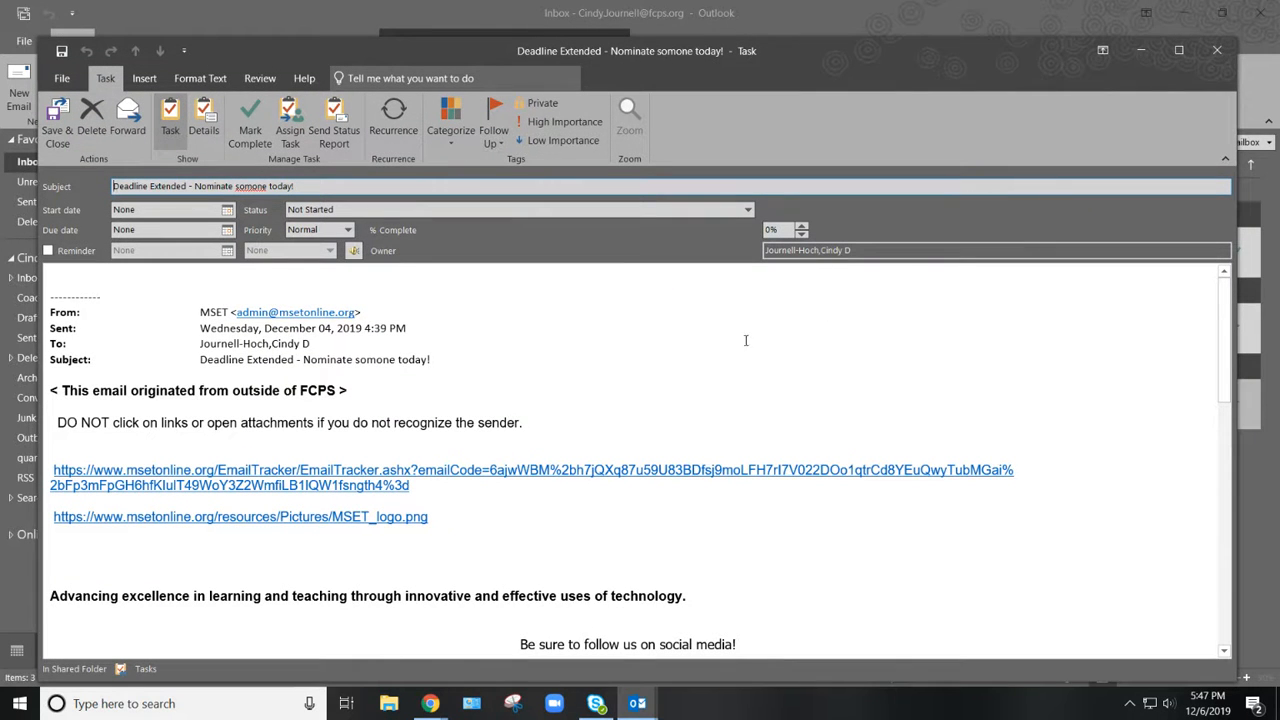
Step: Set the task's start date to Fri 1/3/2020 and its due date to Thu 1/9/2020
left_click(211, 213)
left_click(226, 212)
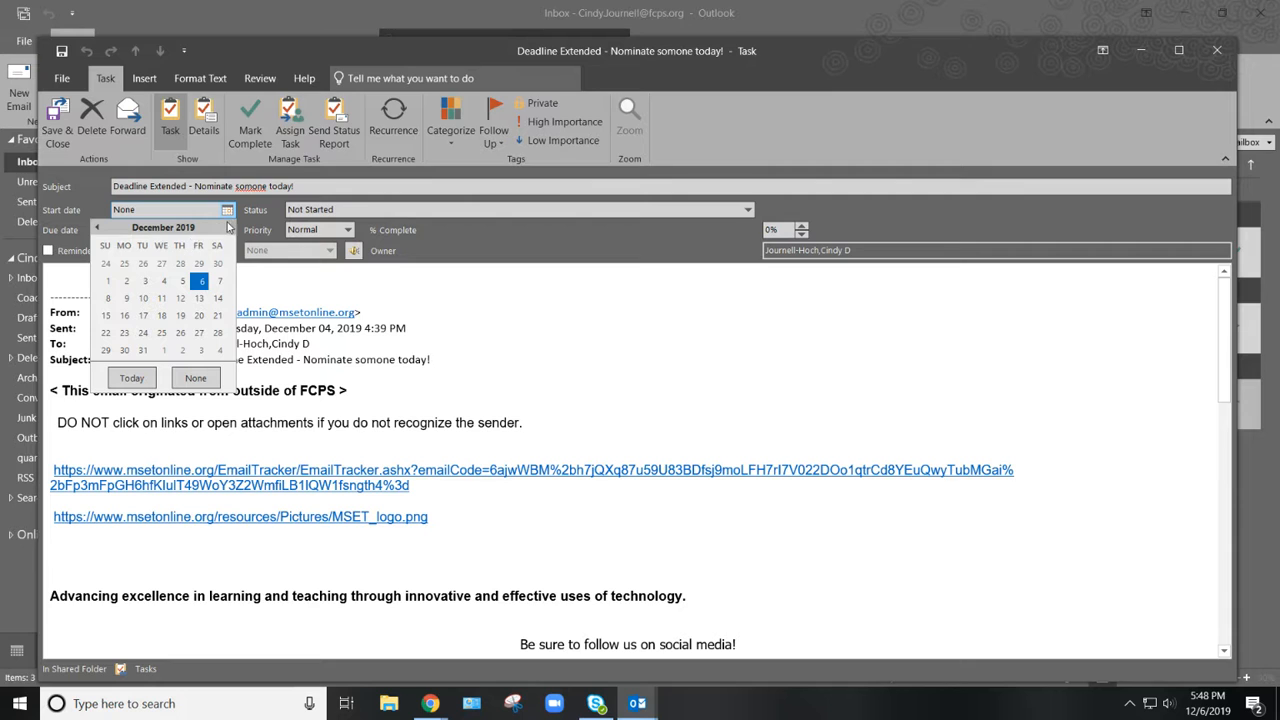
left_click(229, 228)
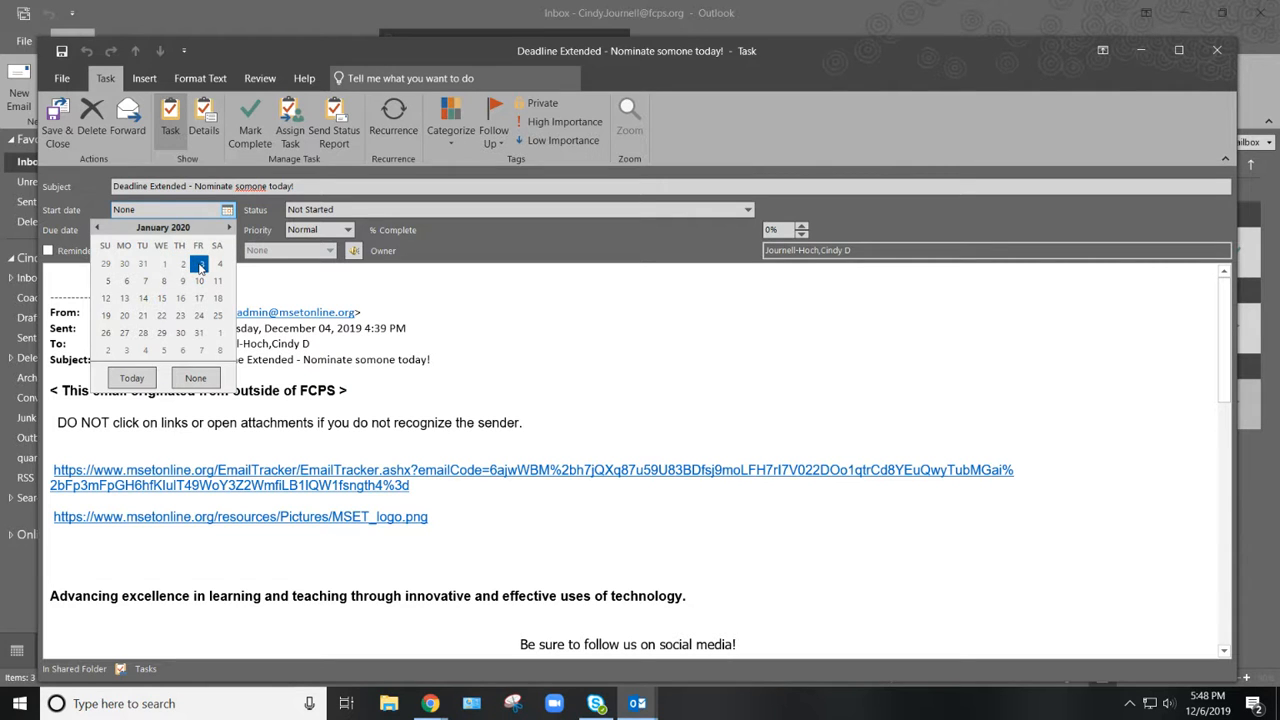
left_click(200, 265)
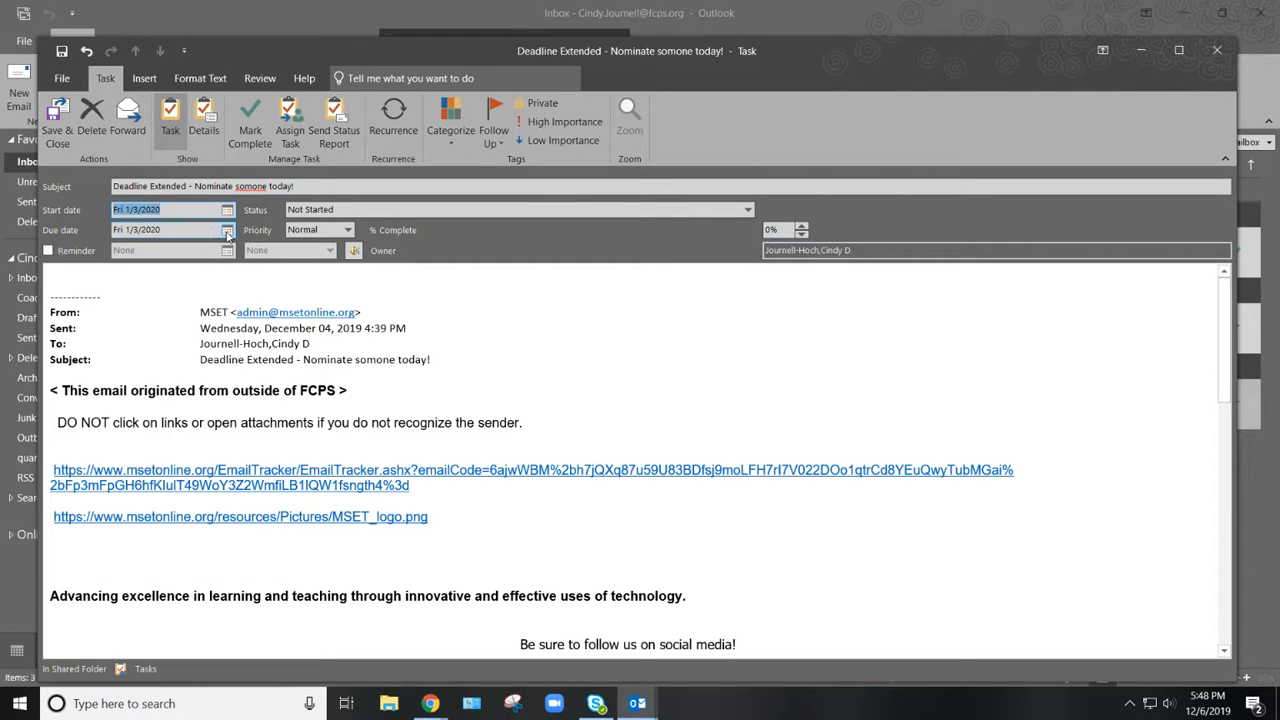
left_click(227, 231)
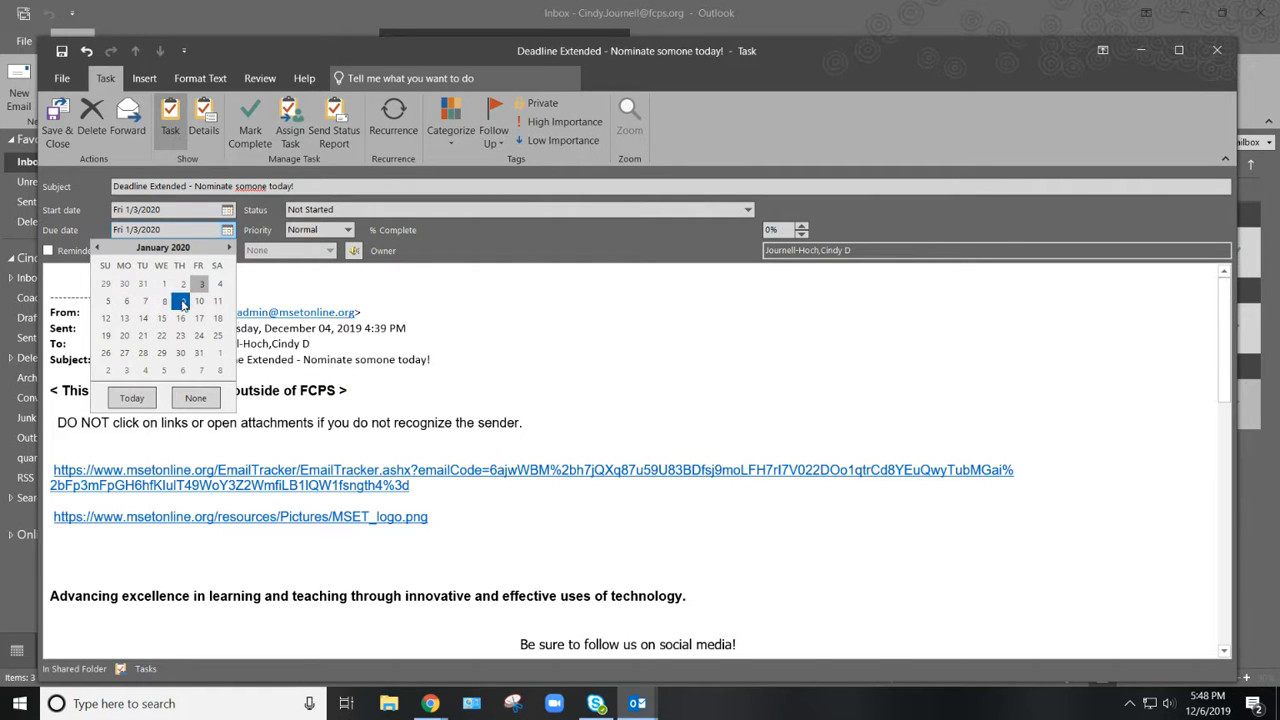
left_click(181, 301)
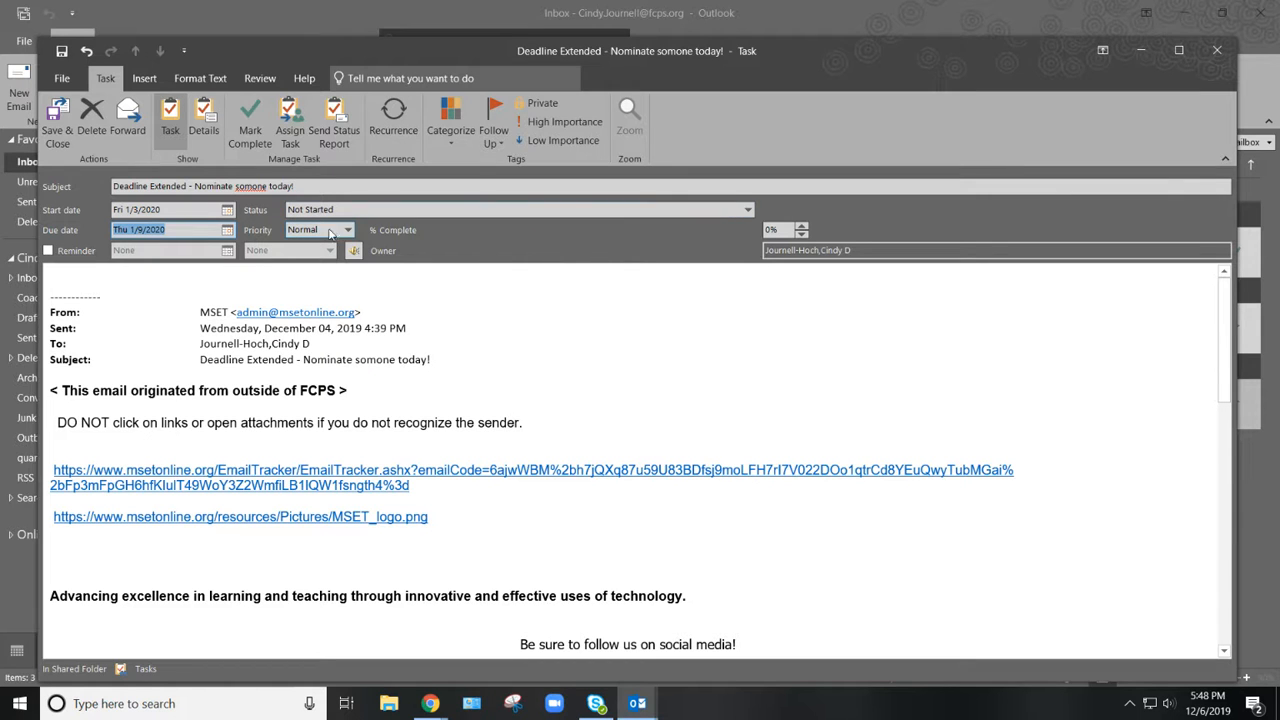
Step: Turn on the task's reminder and set its date to Thu 1/2/2020
left_click(48, 250)
left_click(227, 250)
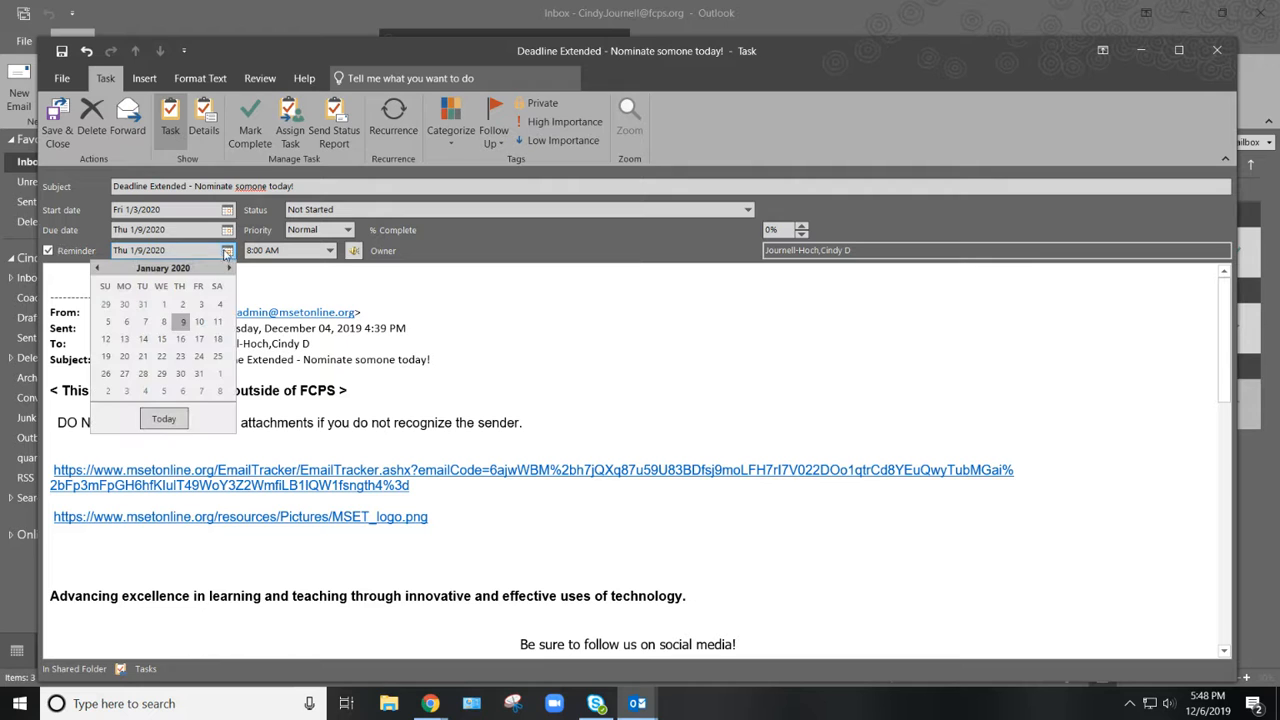
left_click(181, 305)
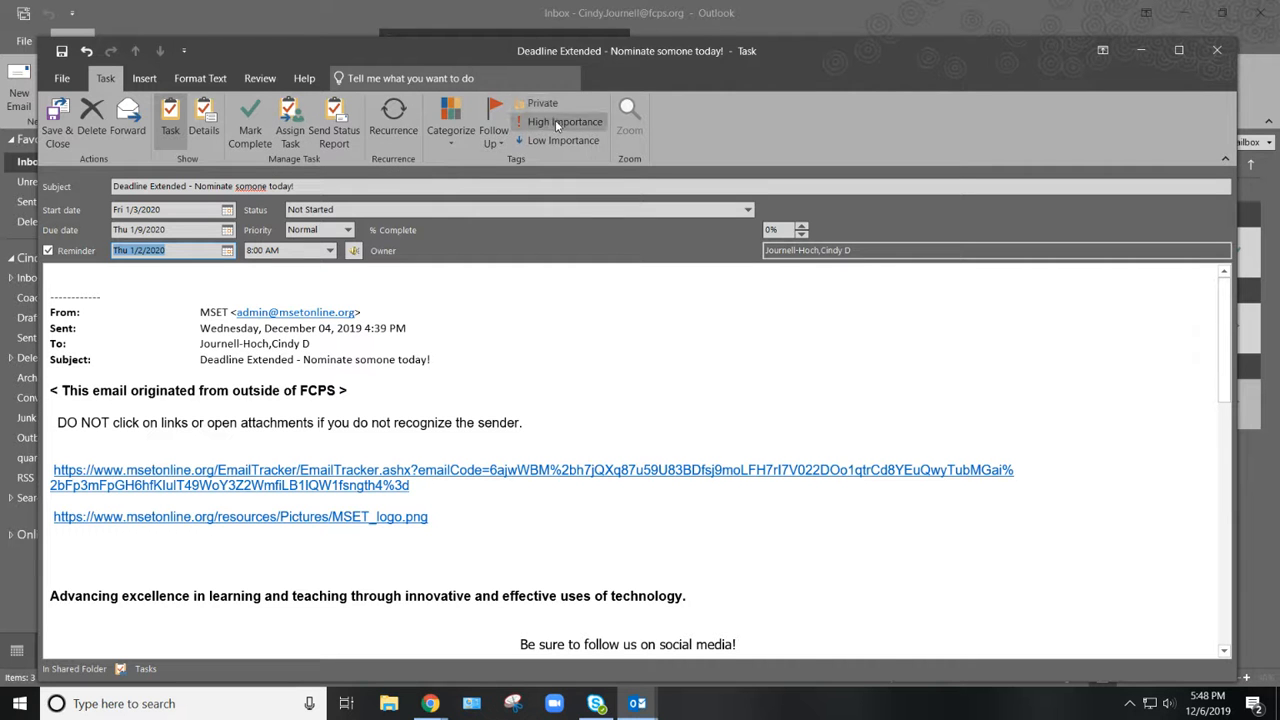
Step: Save and close the "Deadline Extended - Nominate somone today!" task and check it in the To-Do List
scroll(585, 363, "down", 2)
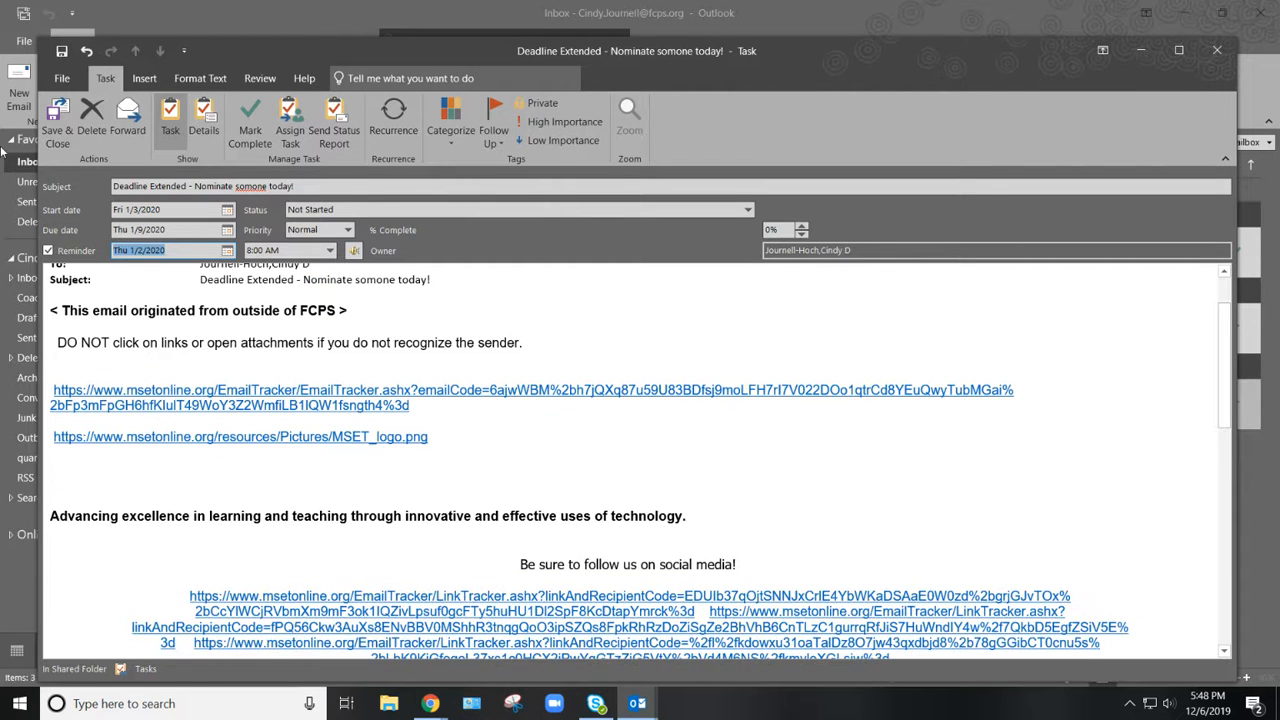
left_click(57, 115)
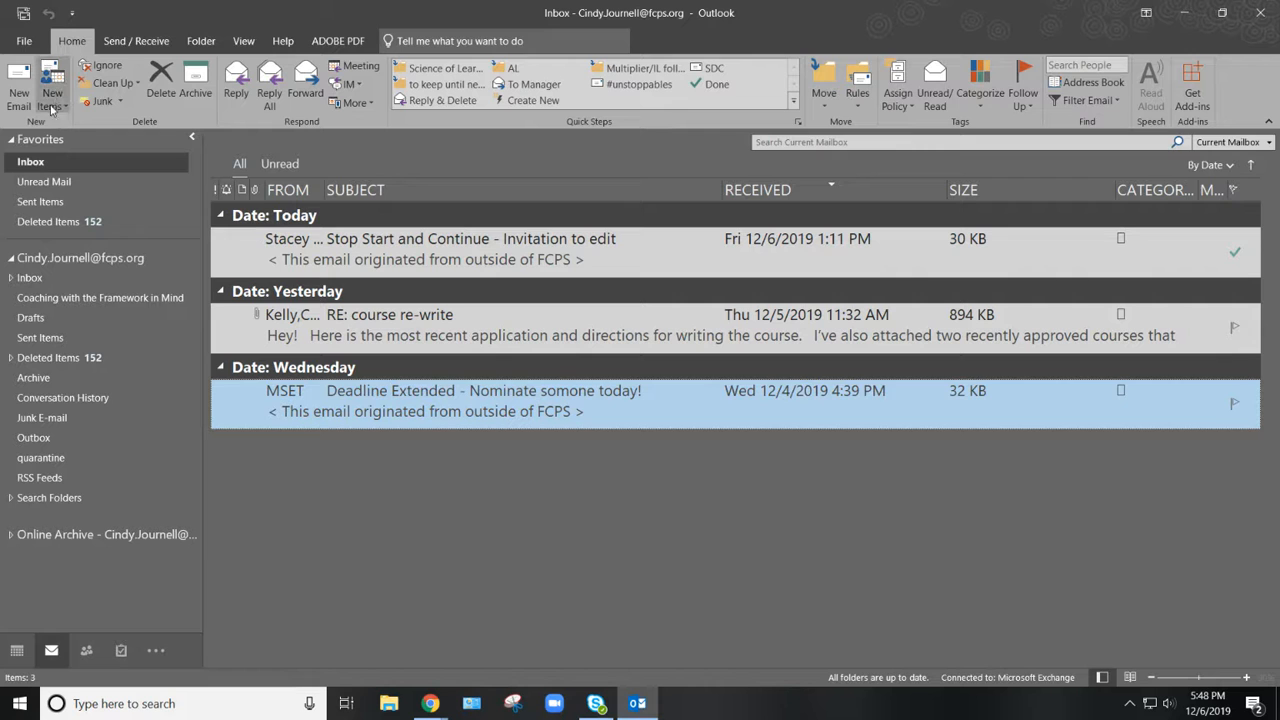
left_click(121, 650)
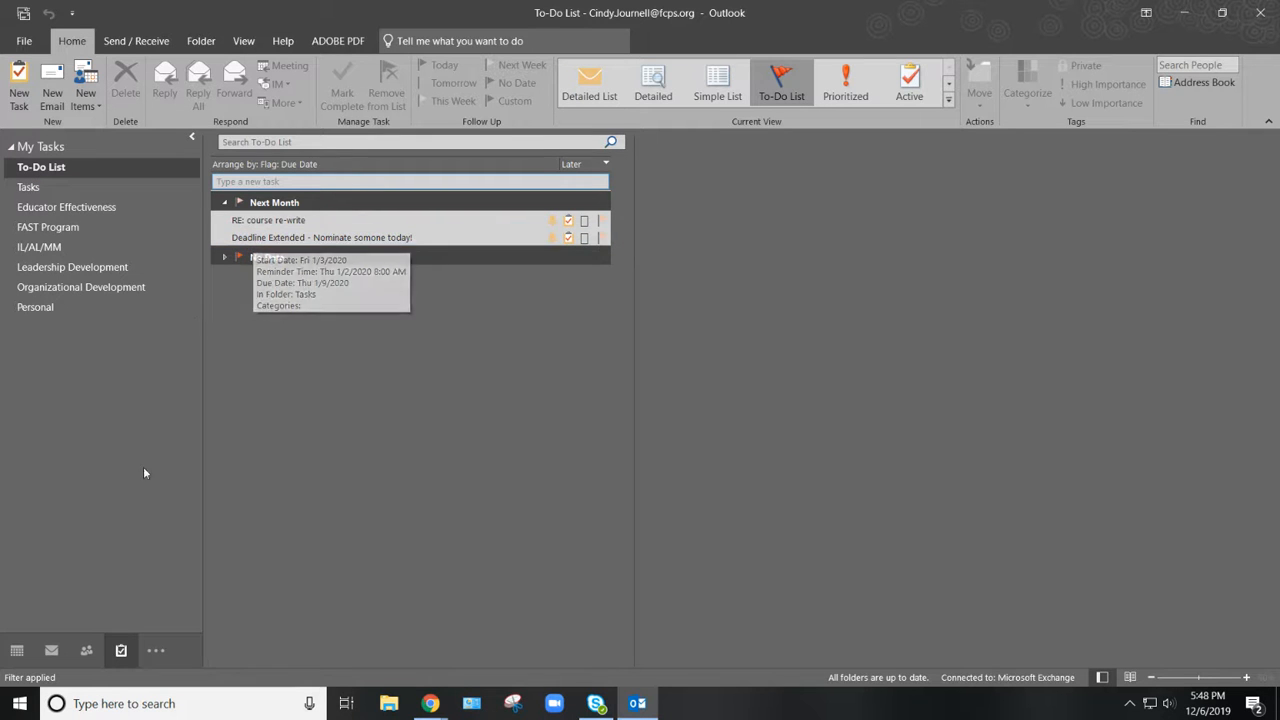
Step: Delete the MSET email "Deadline Extended - Nominate somone today!" from the Inbox
left_click(17, 650)
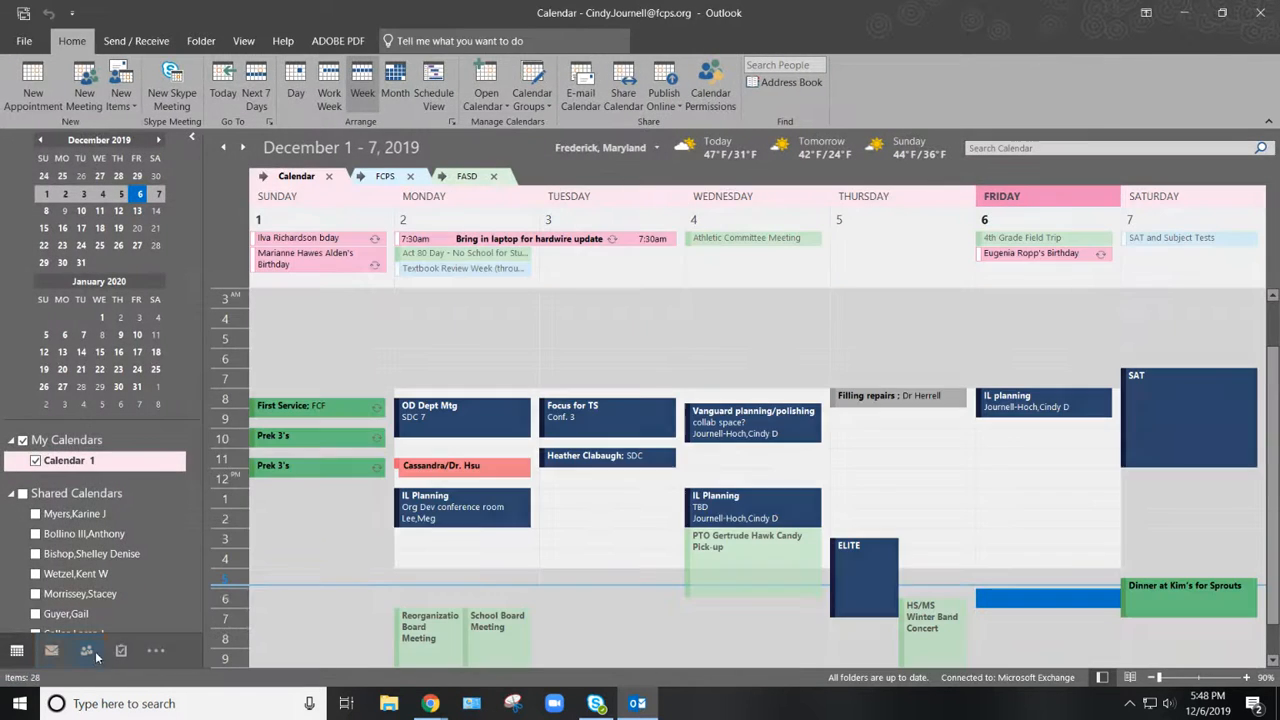
left_click(57, 649)
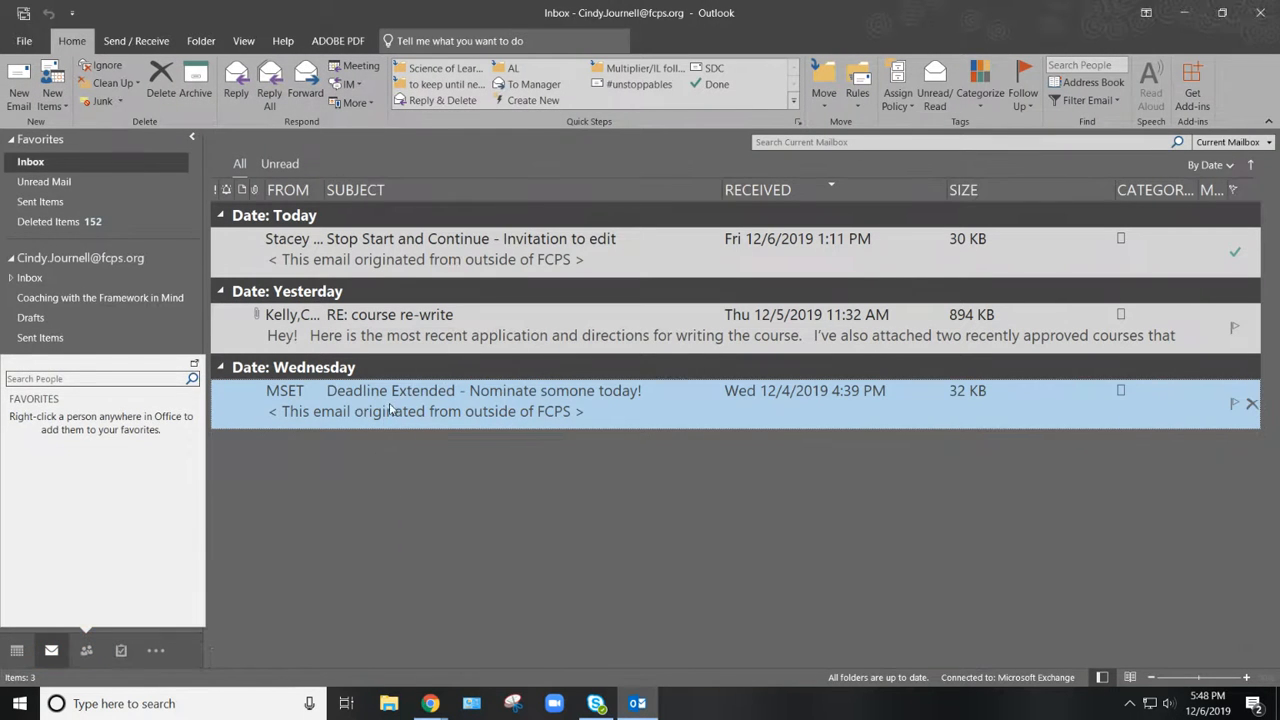
left_click(1252, 405)
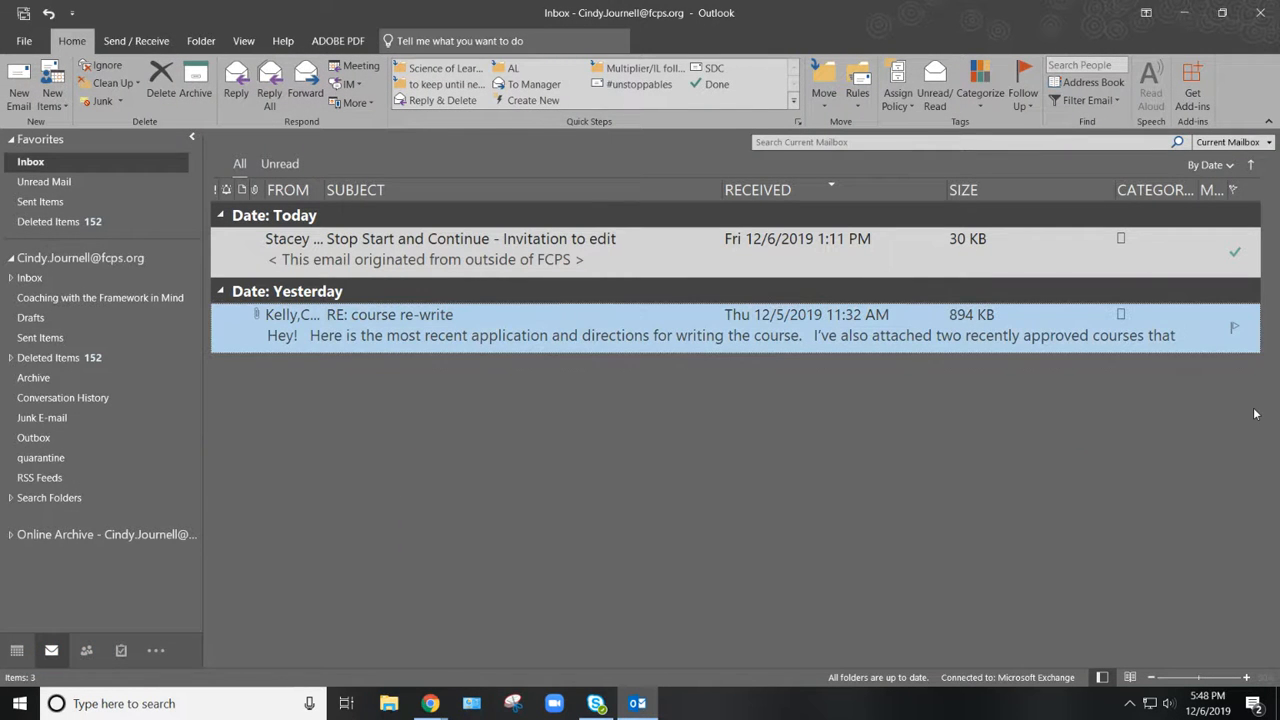
Step: Open the "Deadline Extended - Nominate somone today!" task in the To-Do List and read through the email text it contains
left_click(124, 650)
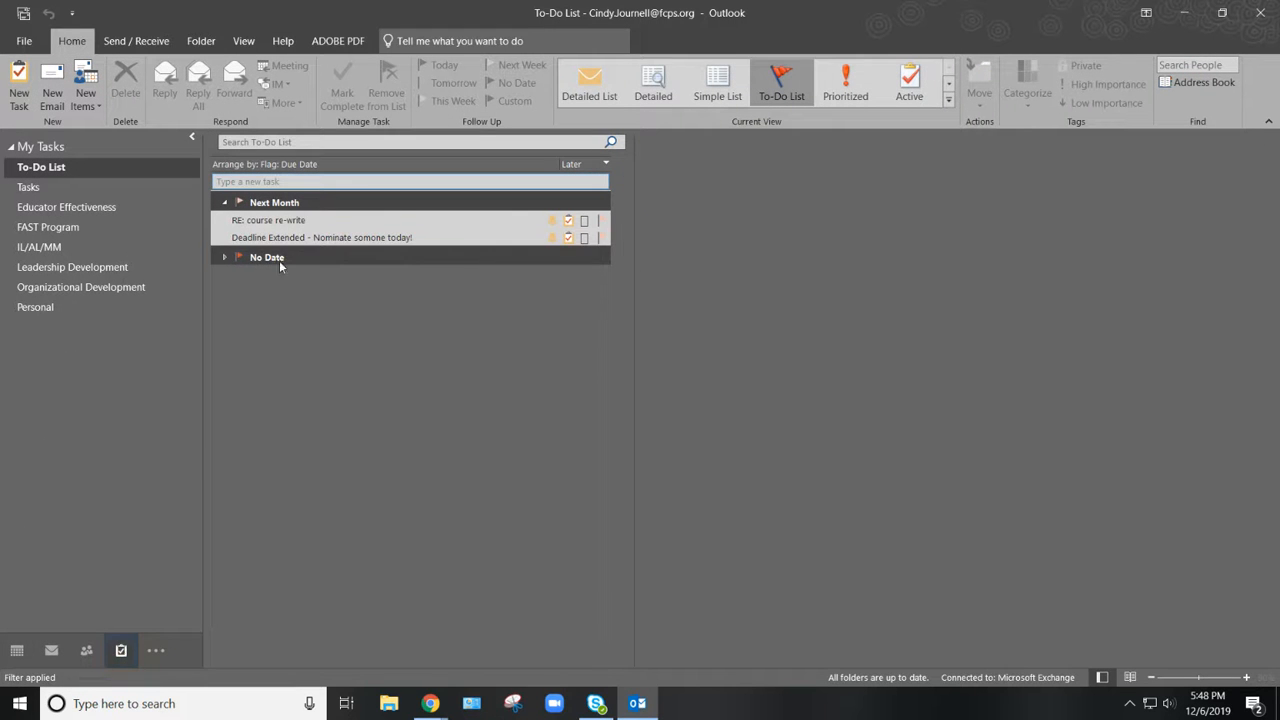
left_click(296, 240)
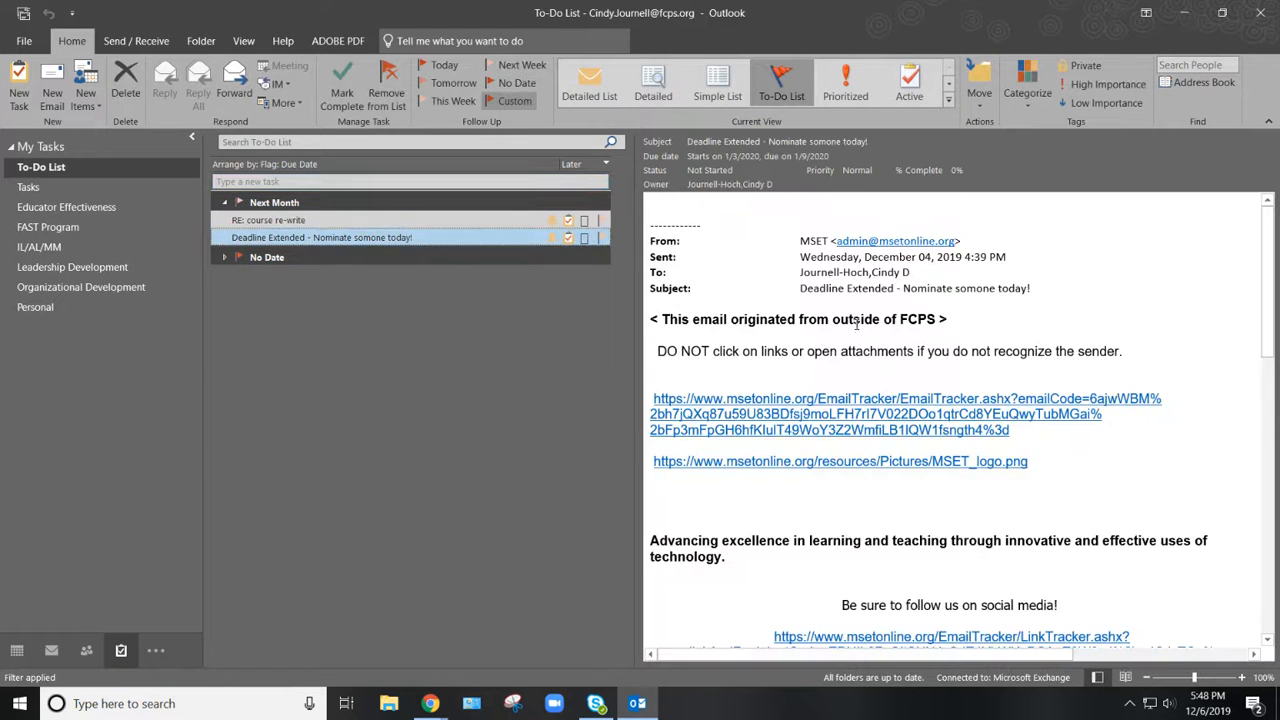
scroll(857, 324, "down", 8)
scroll(899, 581, "down", 3)
scroll(897, 584, "up", 11)
Step: Return to the Inbox, review the complete list of color categories, and close it without assigning any
left_click(52, 651)
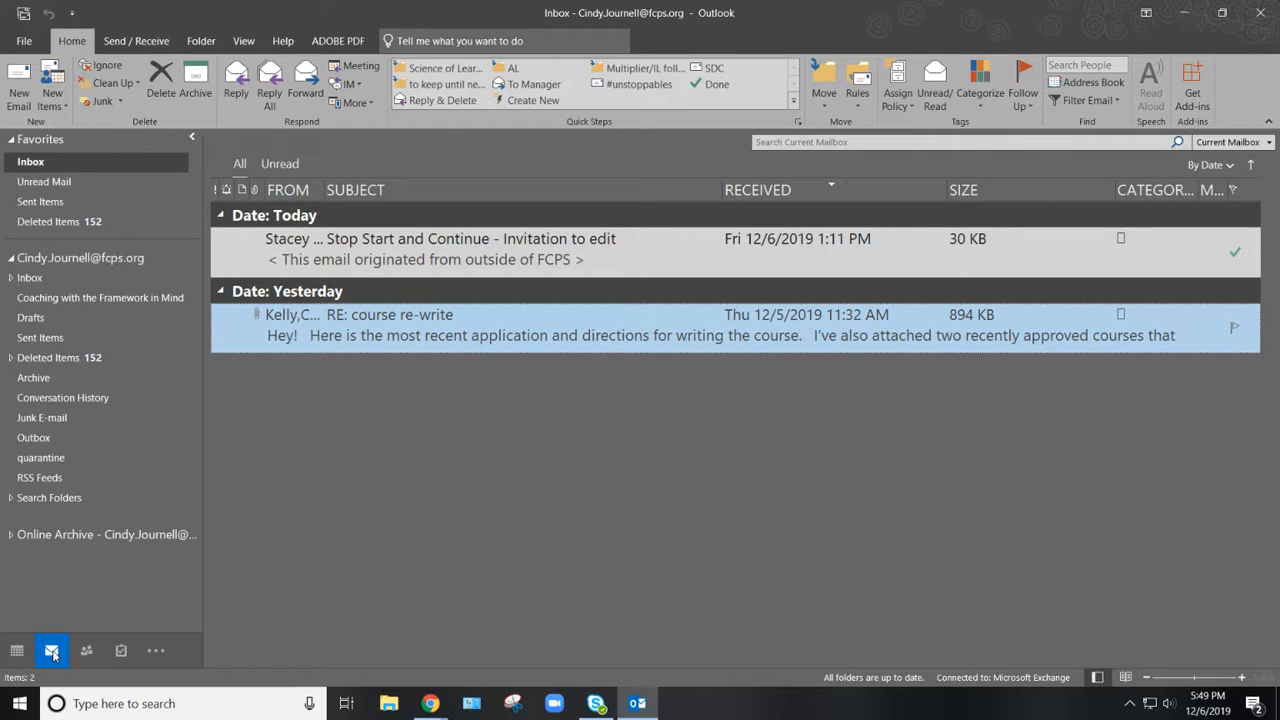
left_click(985, 107)
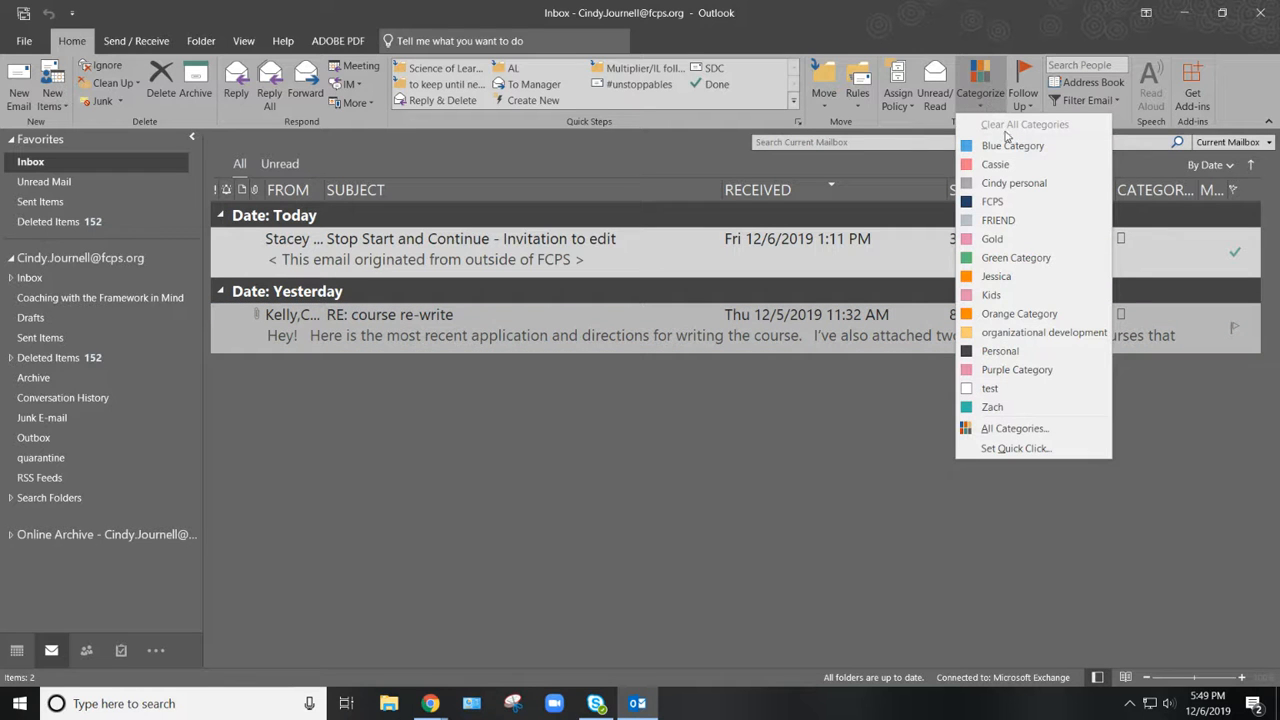
left_click(1013, 428)
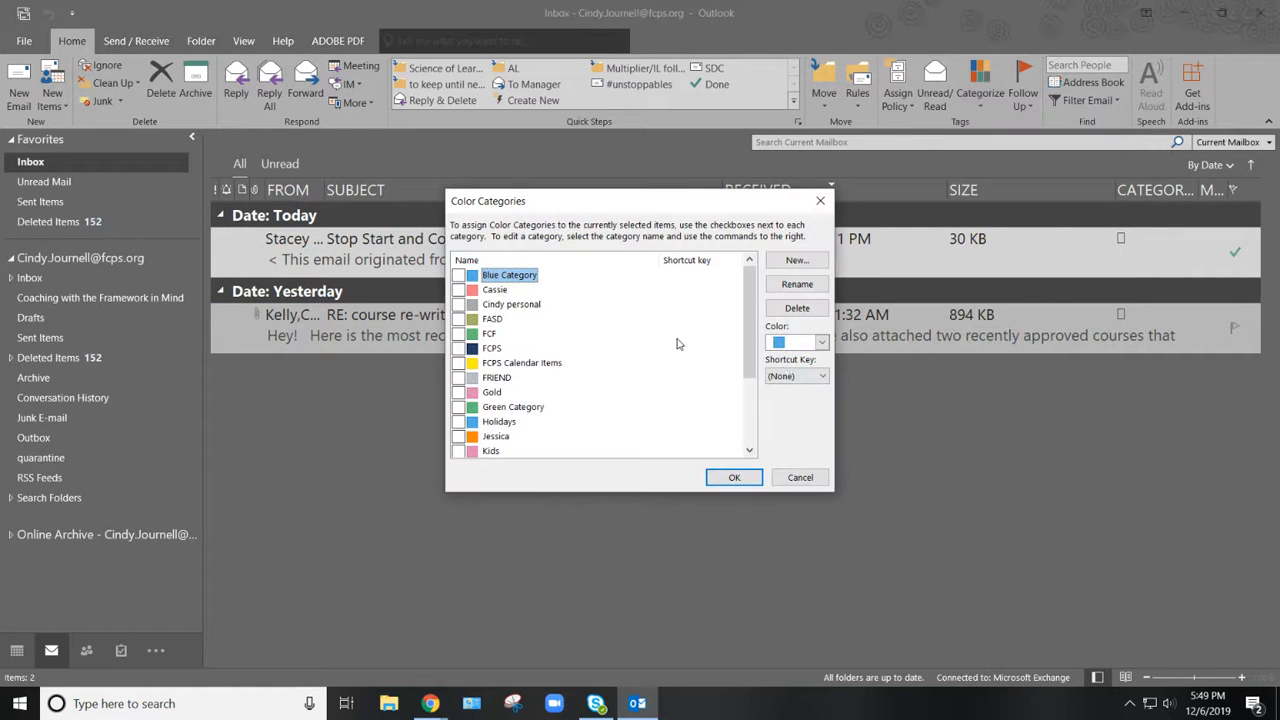
scroll(505, 300, "down", 1)
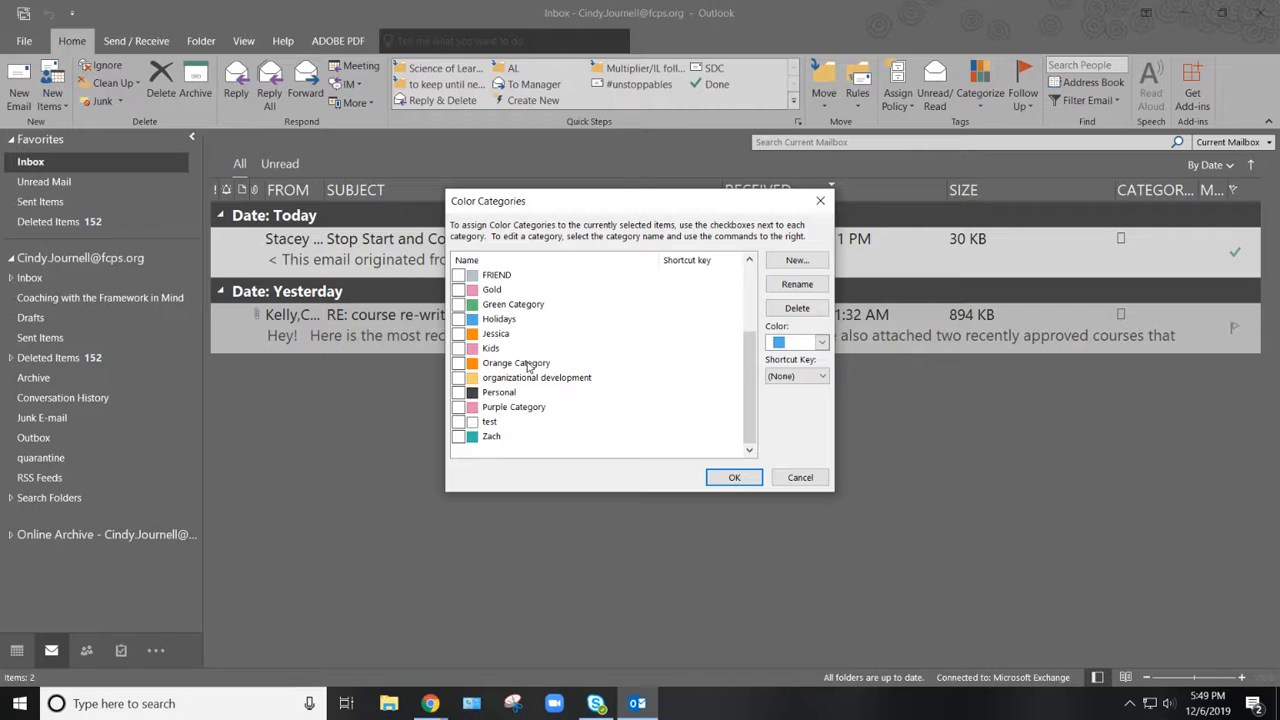
scroll(533, 400, "up", 1)
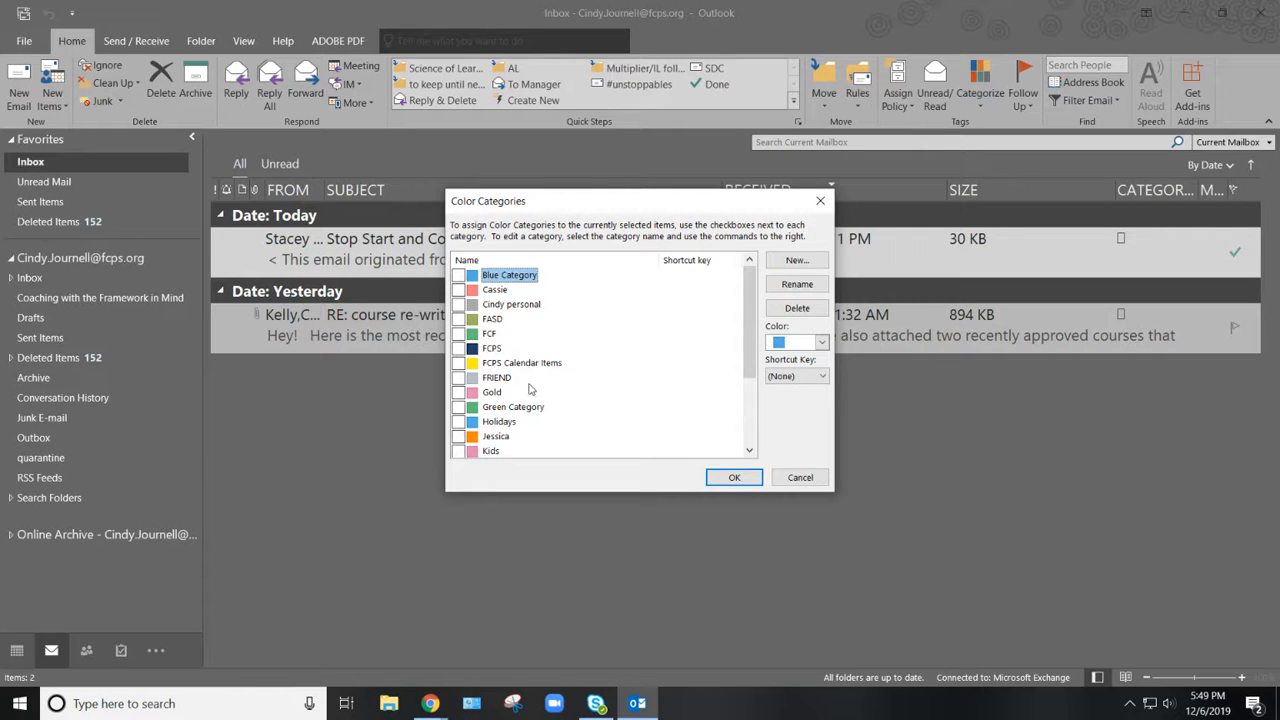
left_click(735, 478)
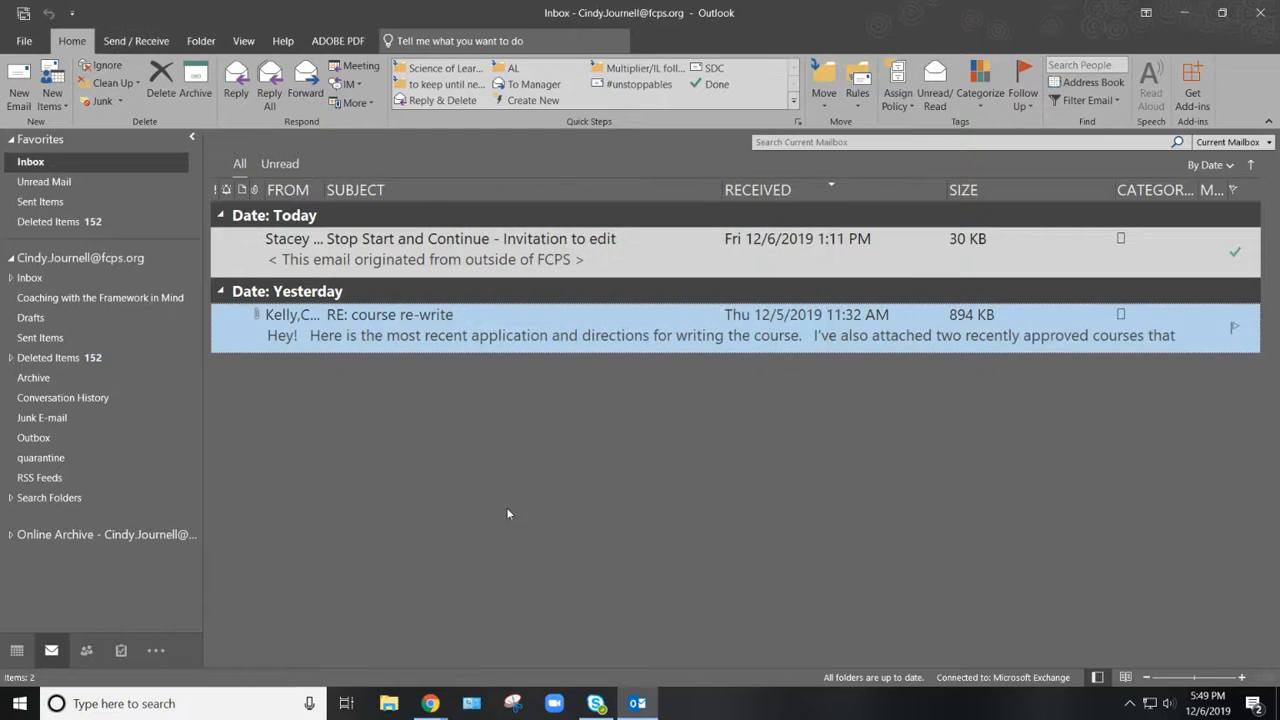
Step: View the color-coded appointments in the calendar's December 1 - 7, 2019 week and return to the Inbox
left_click(17, 651)
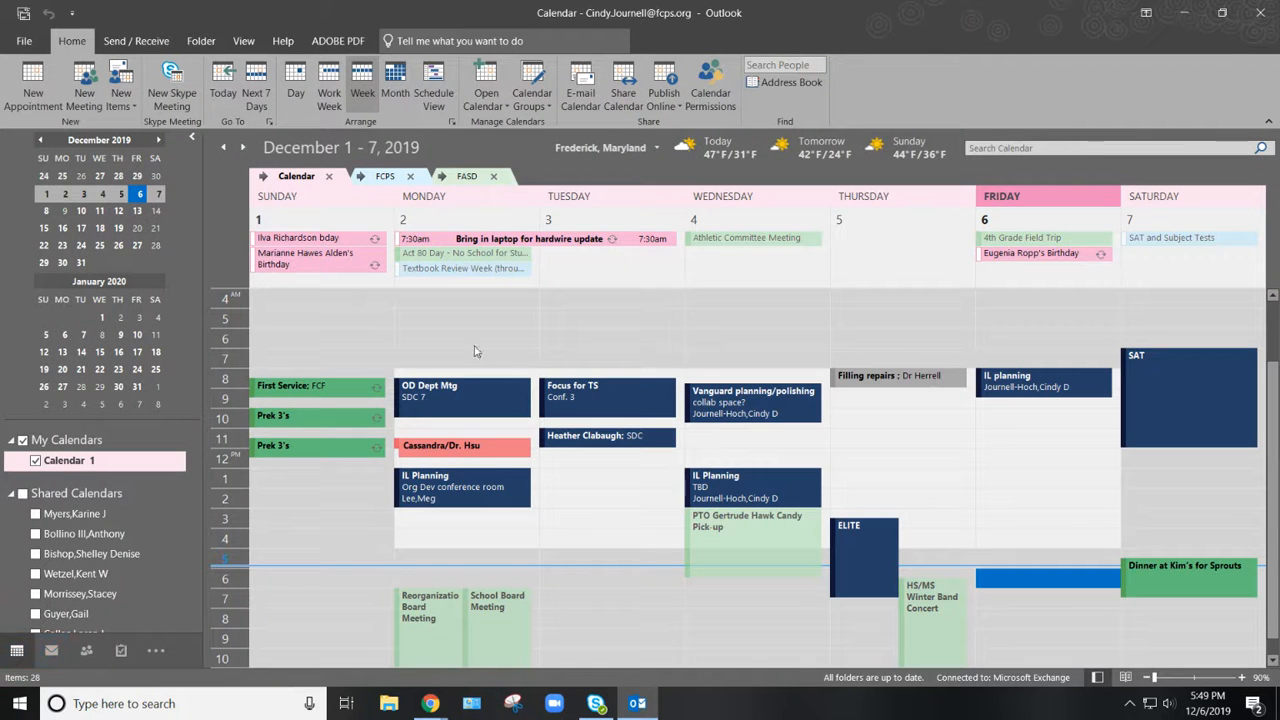
mouse_move(88, 652)
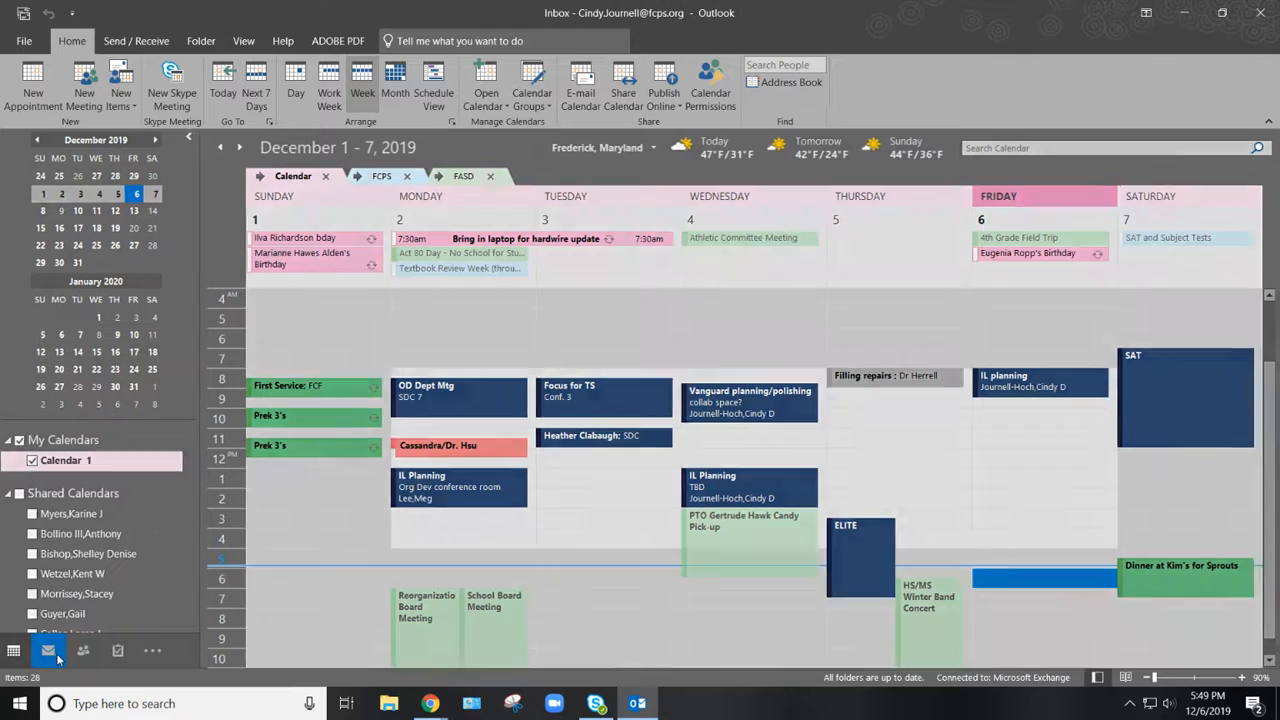
left_click(52, 651)
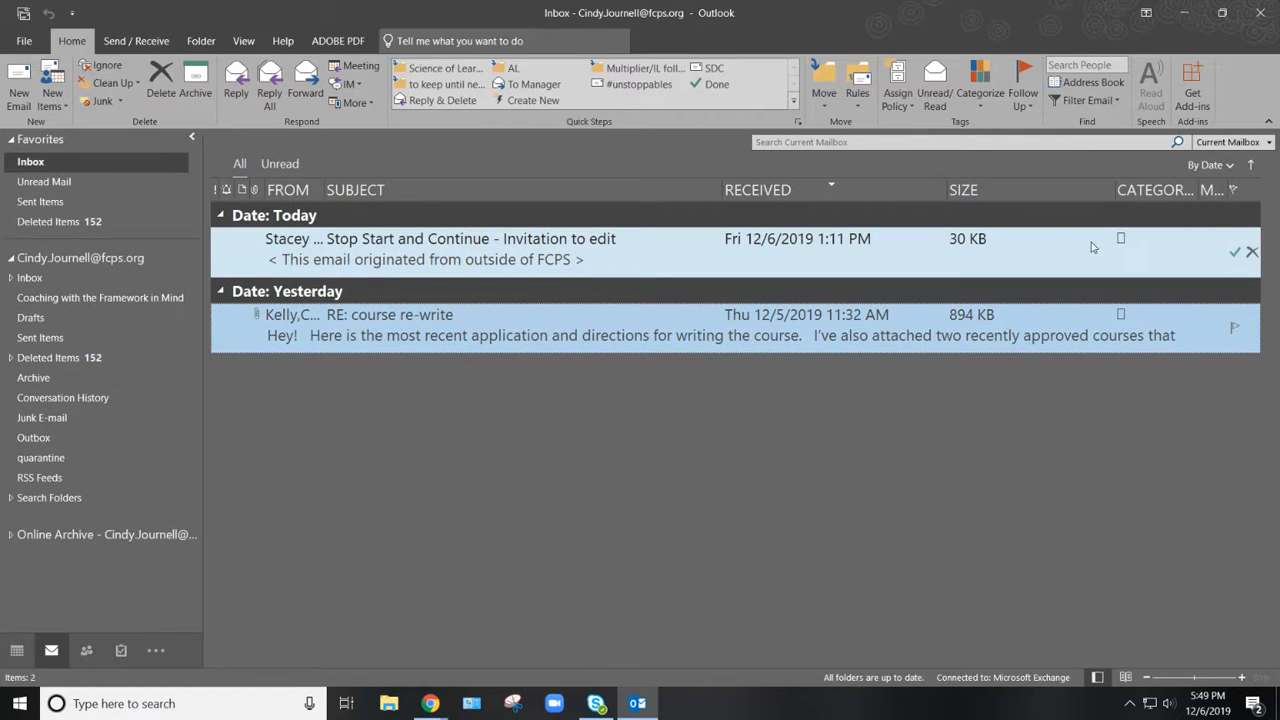
Step: Assign the quick-click category and the FCPS category to the "Stop Start and Continue - Invitation to edit" email
left_click(1122, 246)
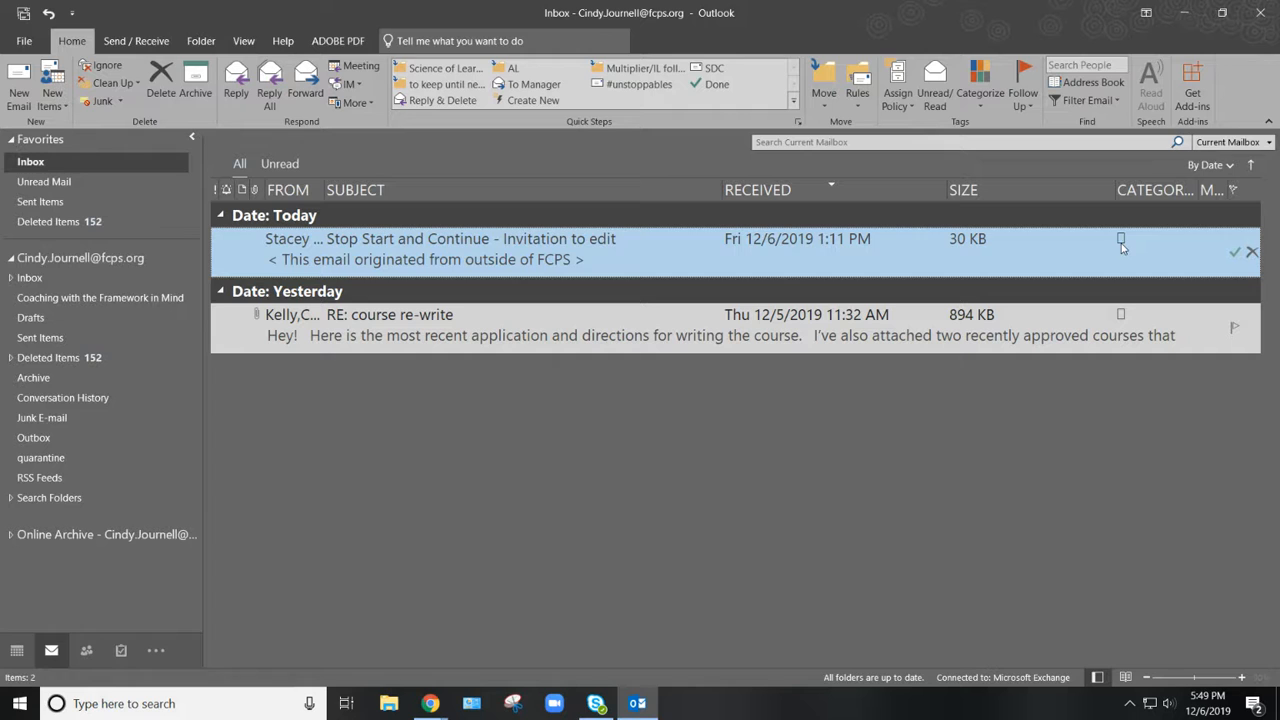
right_click(1121, 243)
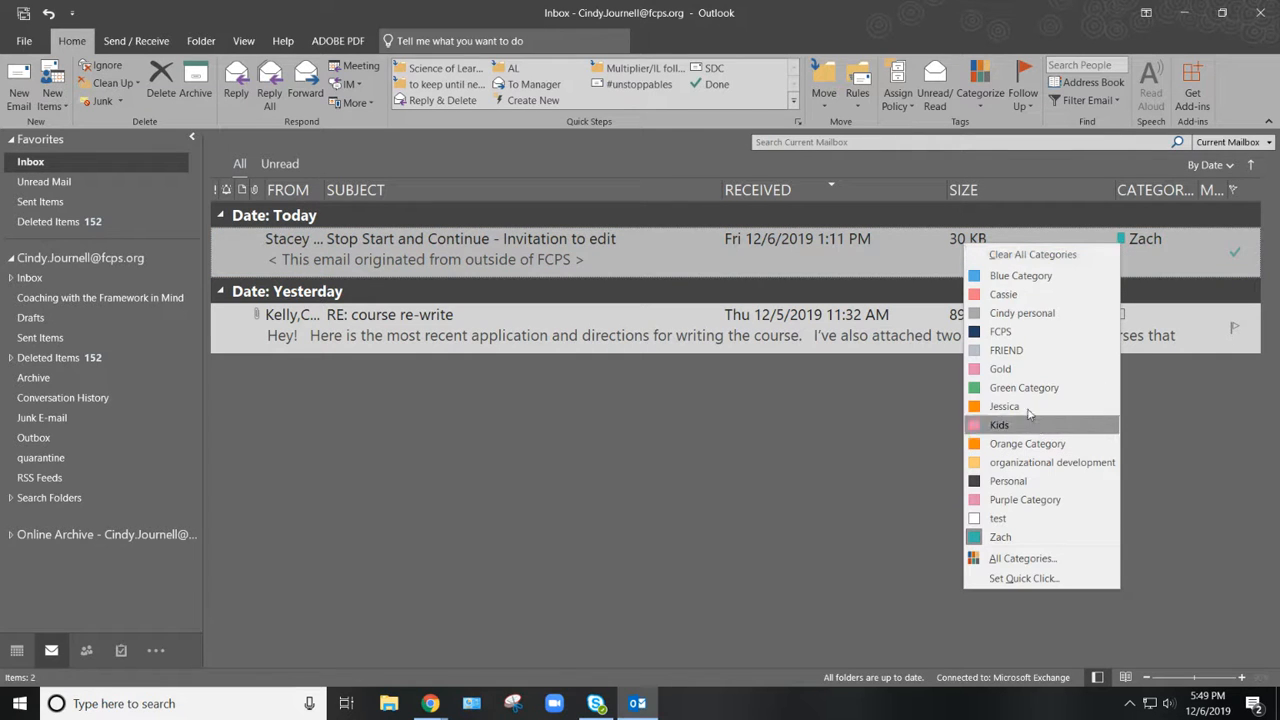
left_click(1013, 334)
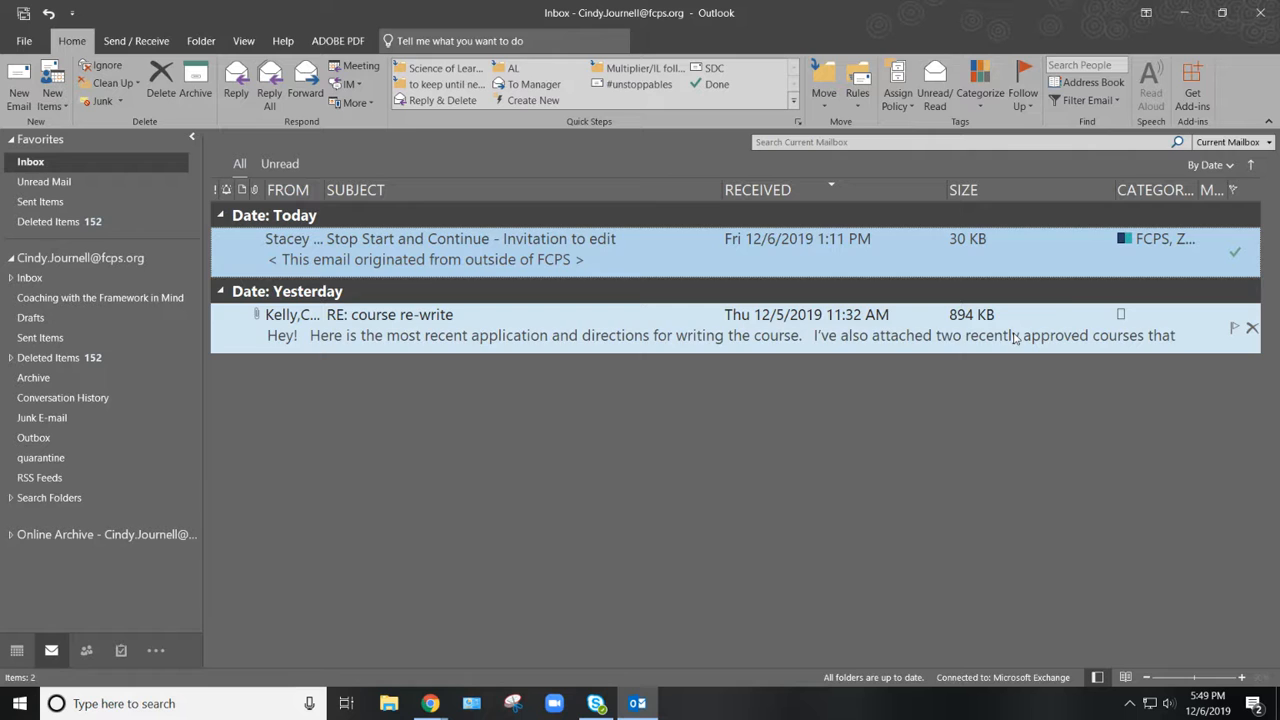
Step: Remove the teal category from the "Stop Start and Continue" email, and clear all its remaining categories
right_click(1133, 240)
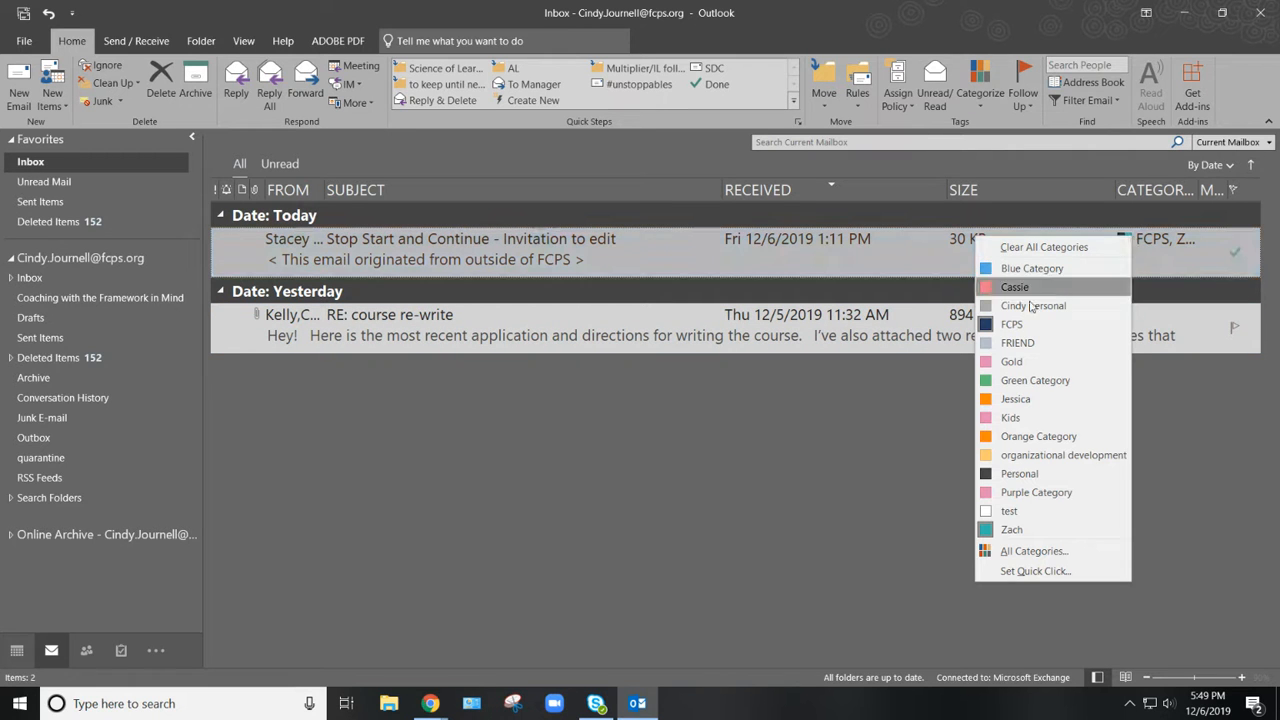
left_click(1017, 527)
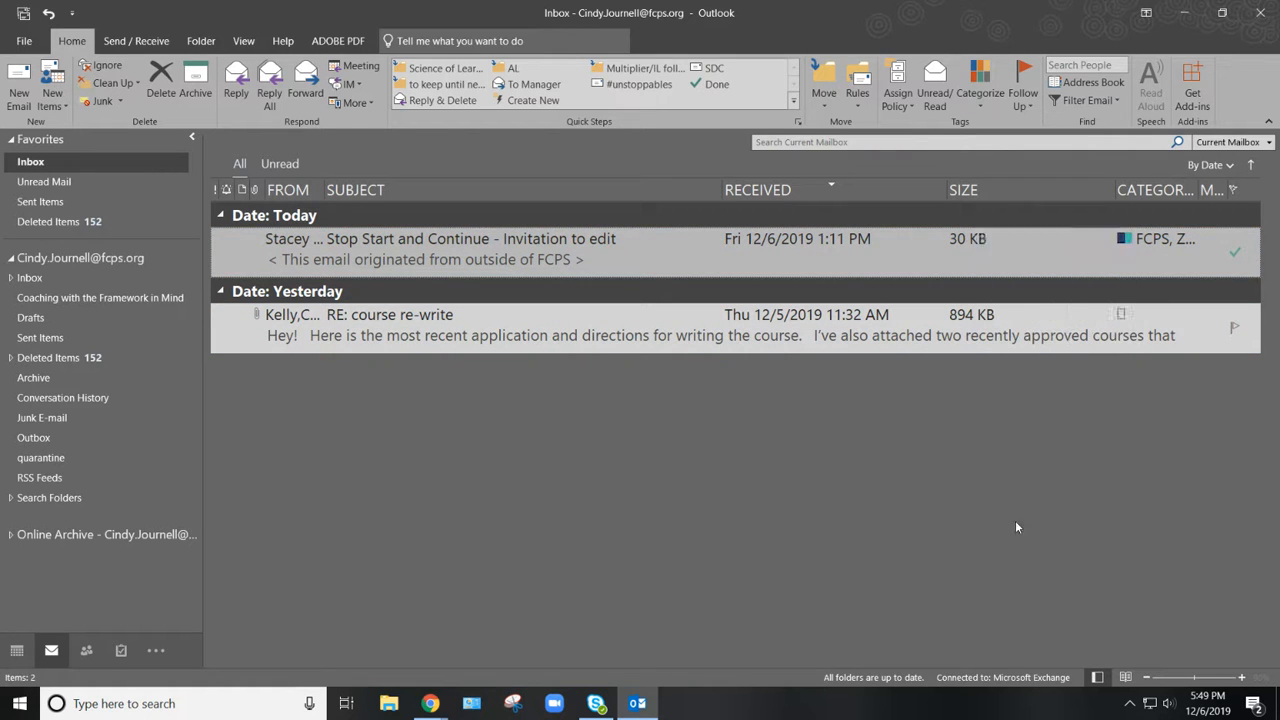
left_click(1145, 243)
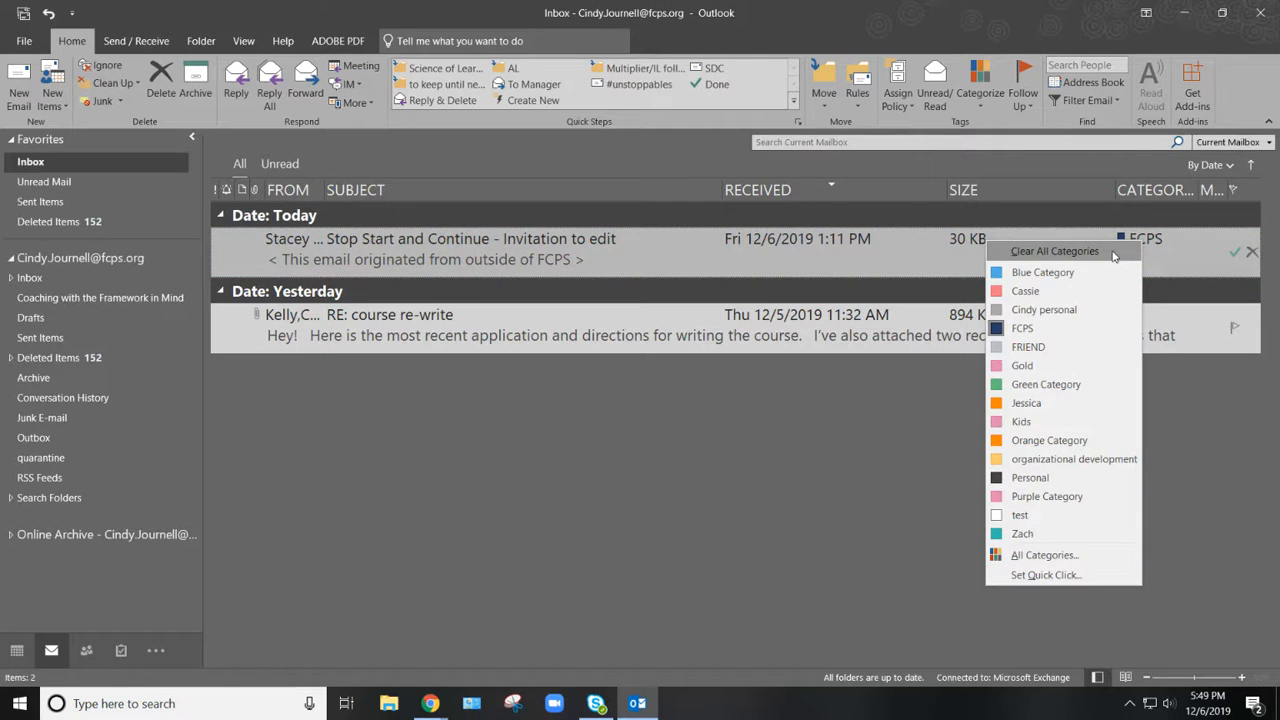
left_click(1108, 251)
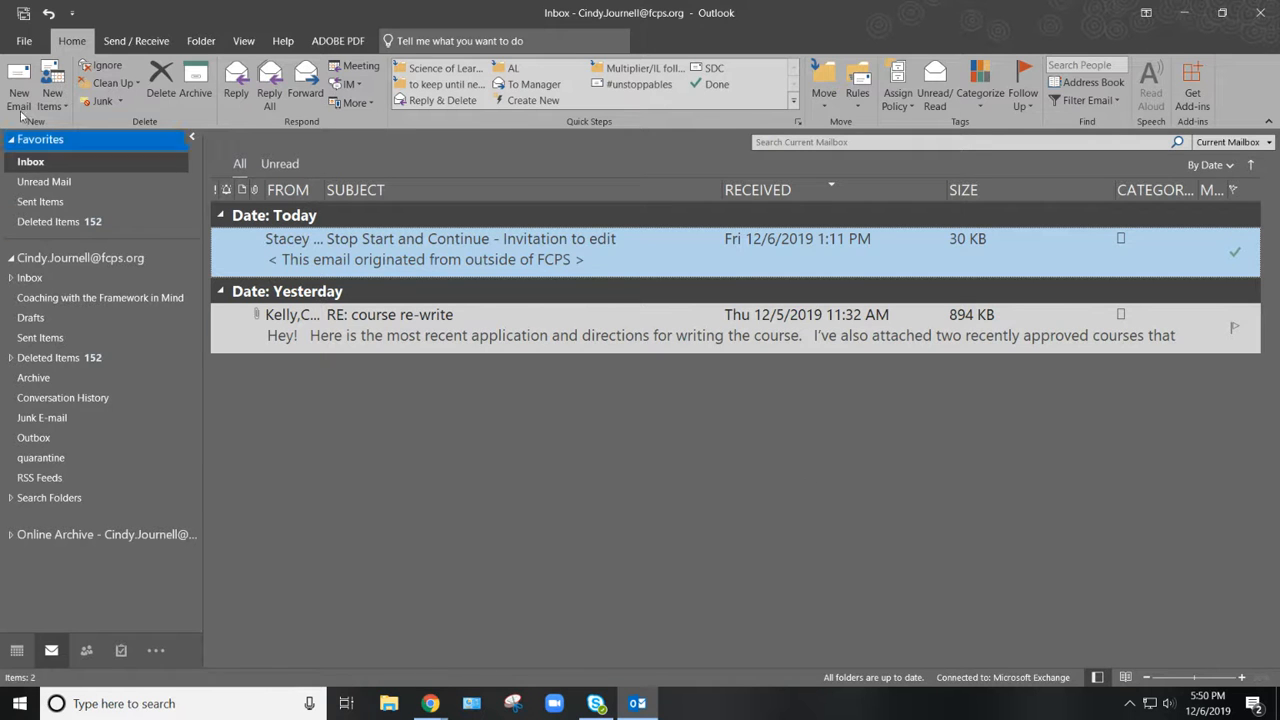
Step: In the Mail options, turn on the sound, taskbar envelope icon and Desktop Alert for new messages
left_click(24, 41)
left_click(44, 307)
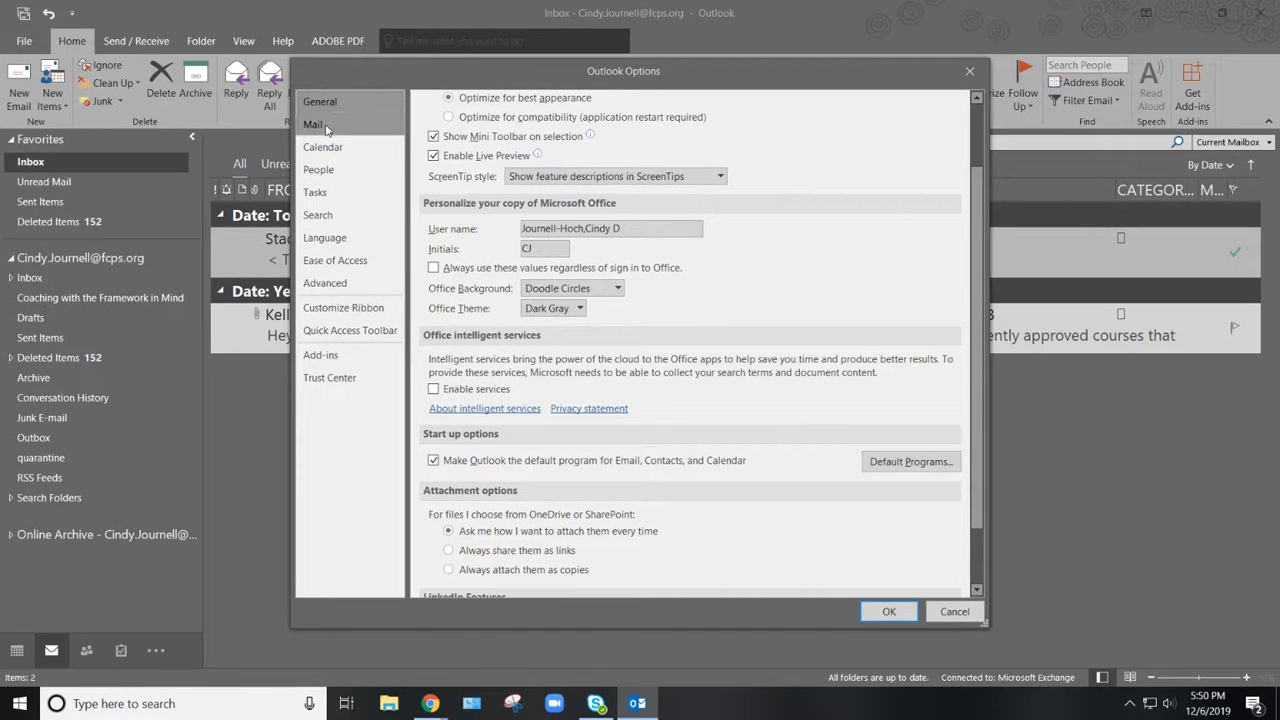
left_click(326, 127)
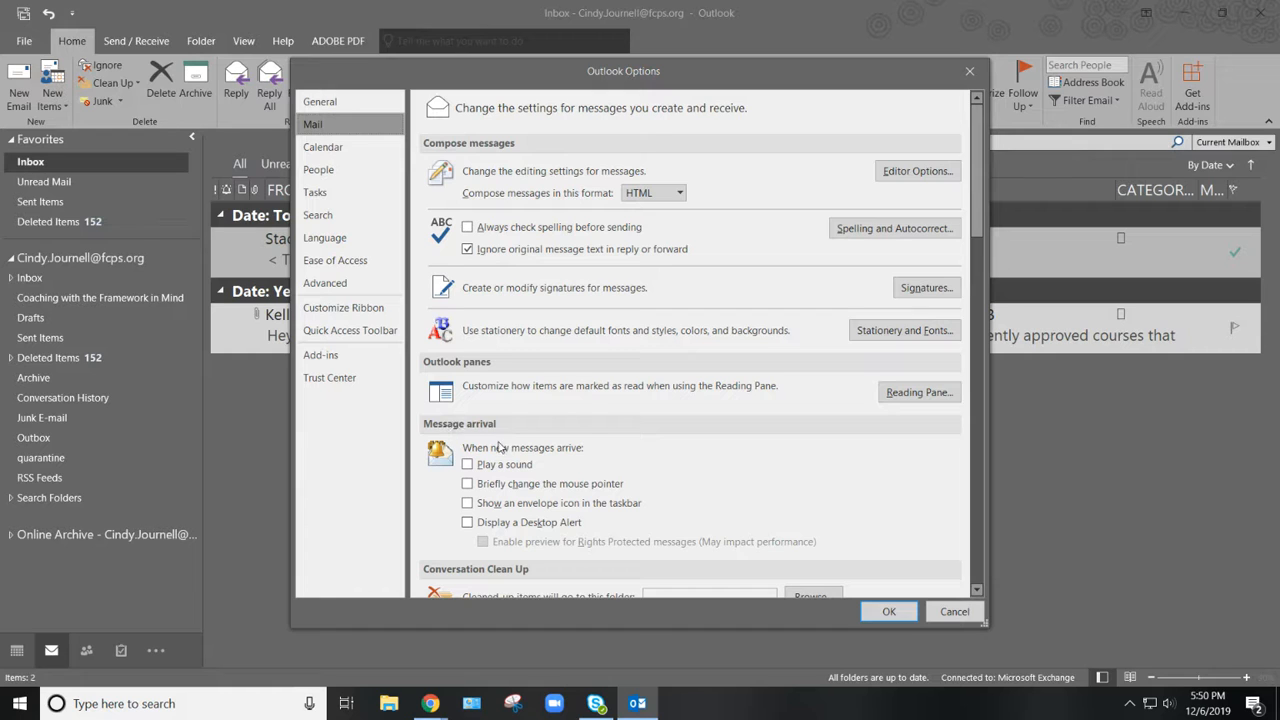
left_click(468, 466)
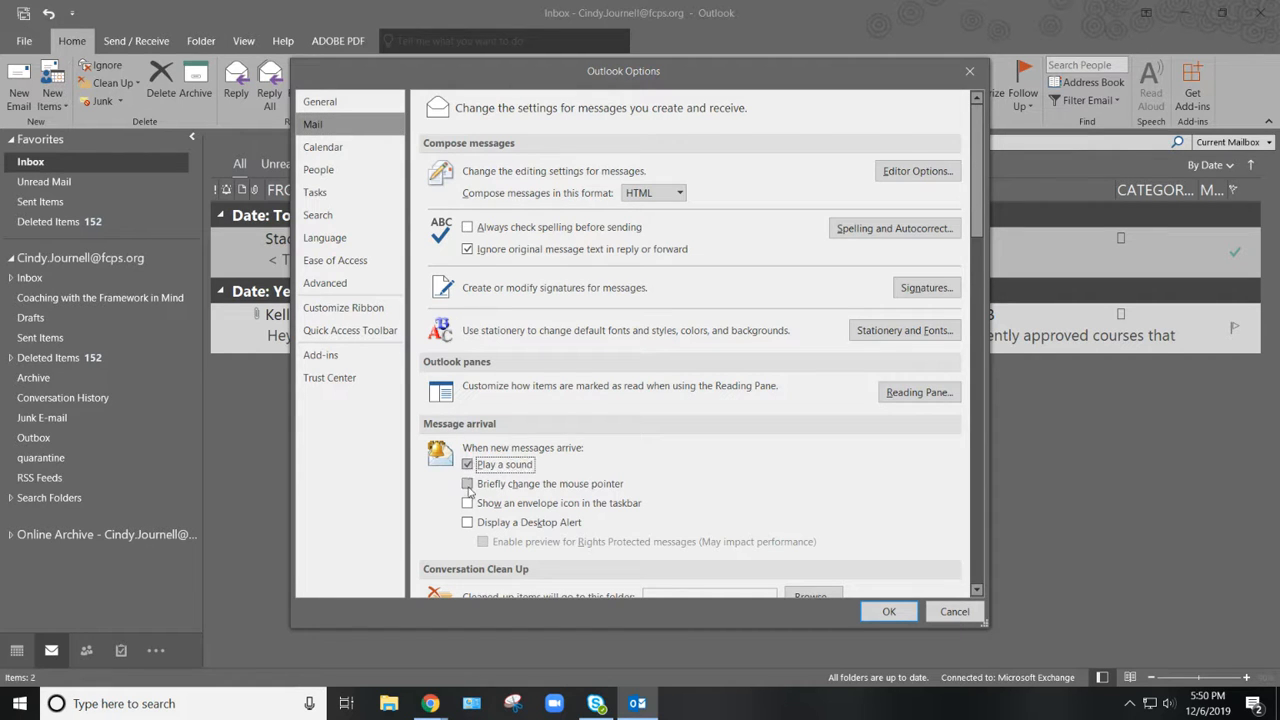
left_click(467, 503)
left_click(467, 522)
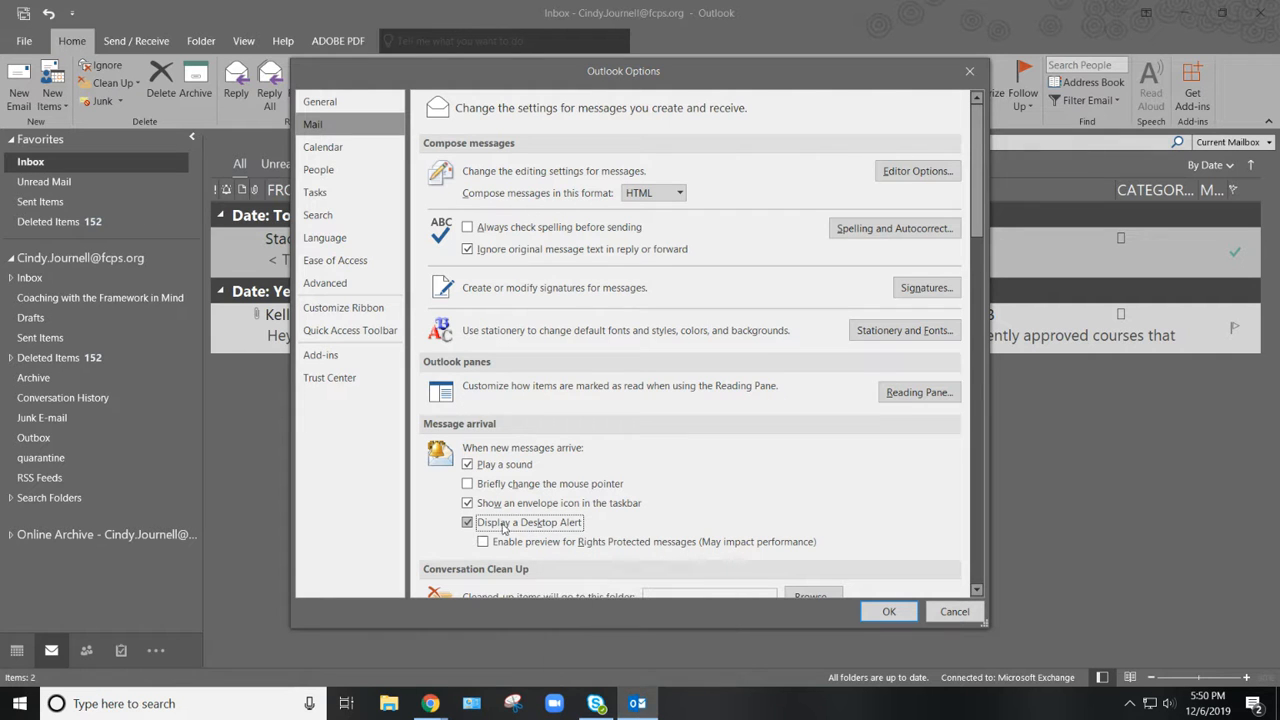
Step: Turn off the Desktop Alert, taskbar envelope icon and sound for new messages, and close the options without saving
left_click(467, 522)
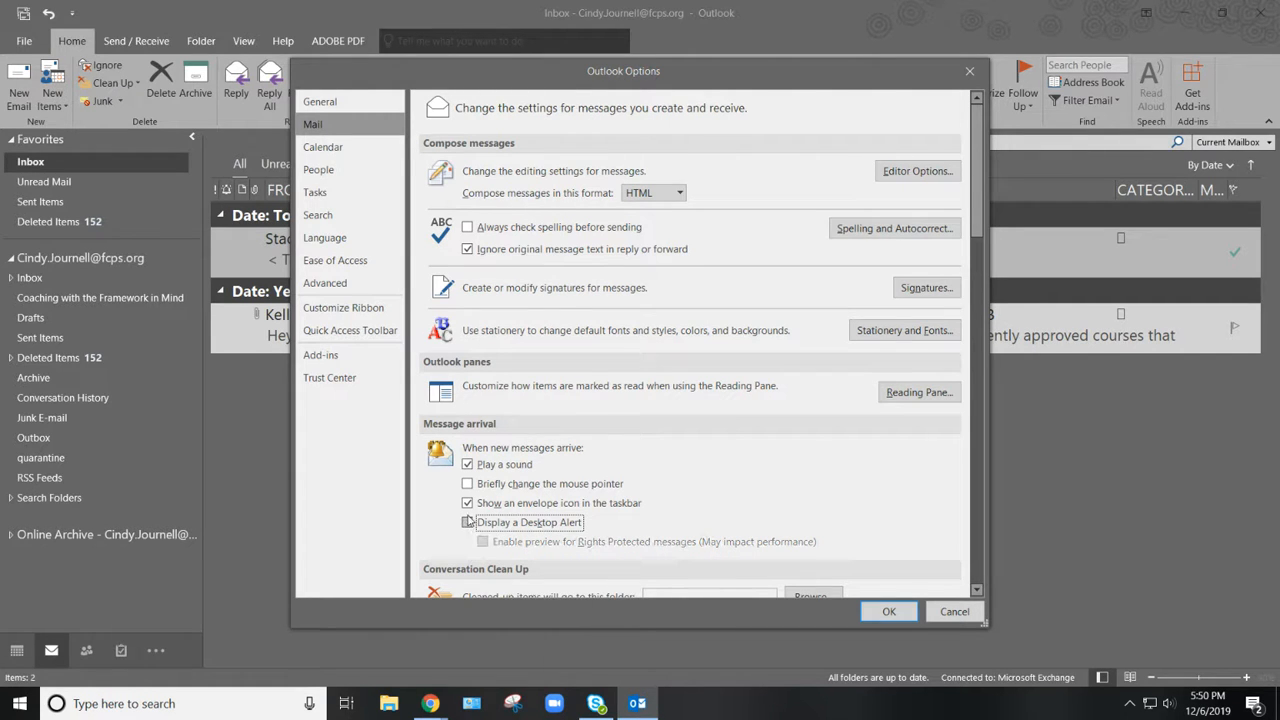
left_click(467, 503)
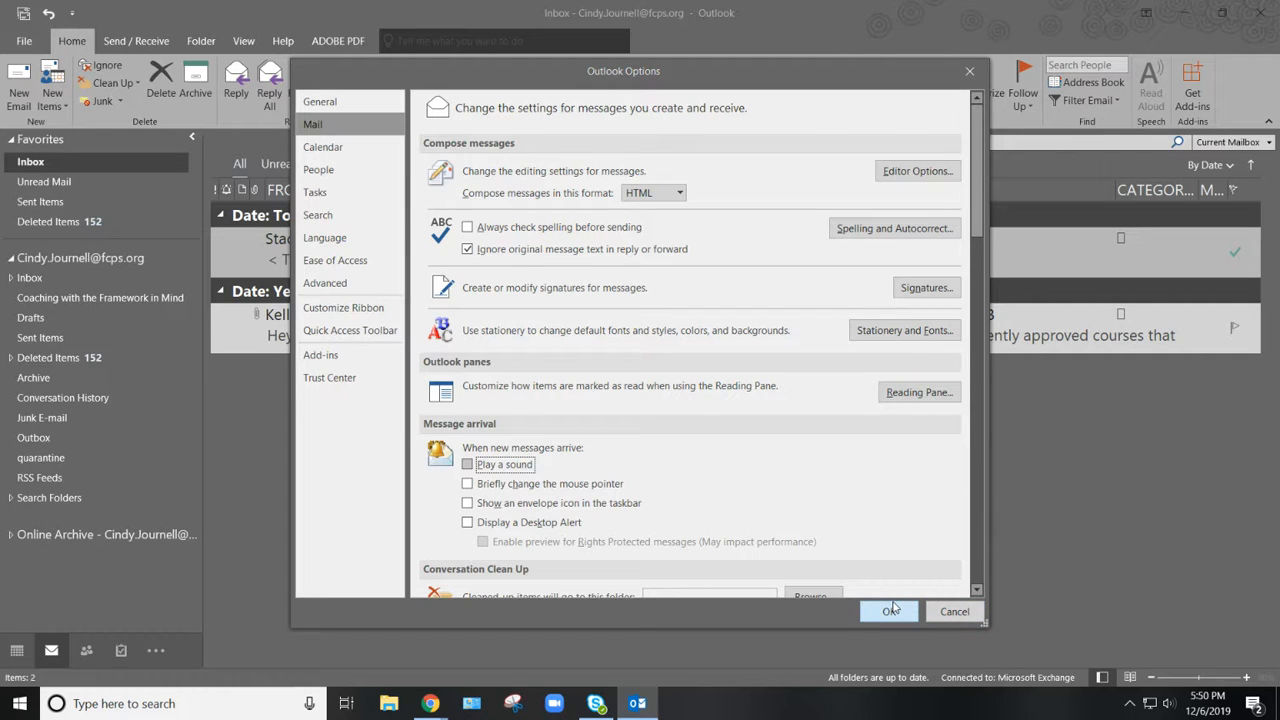
left_click(952, 612)
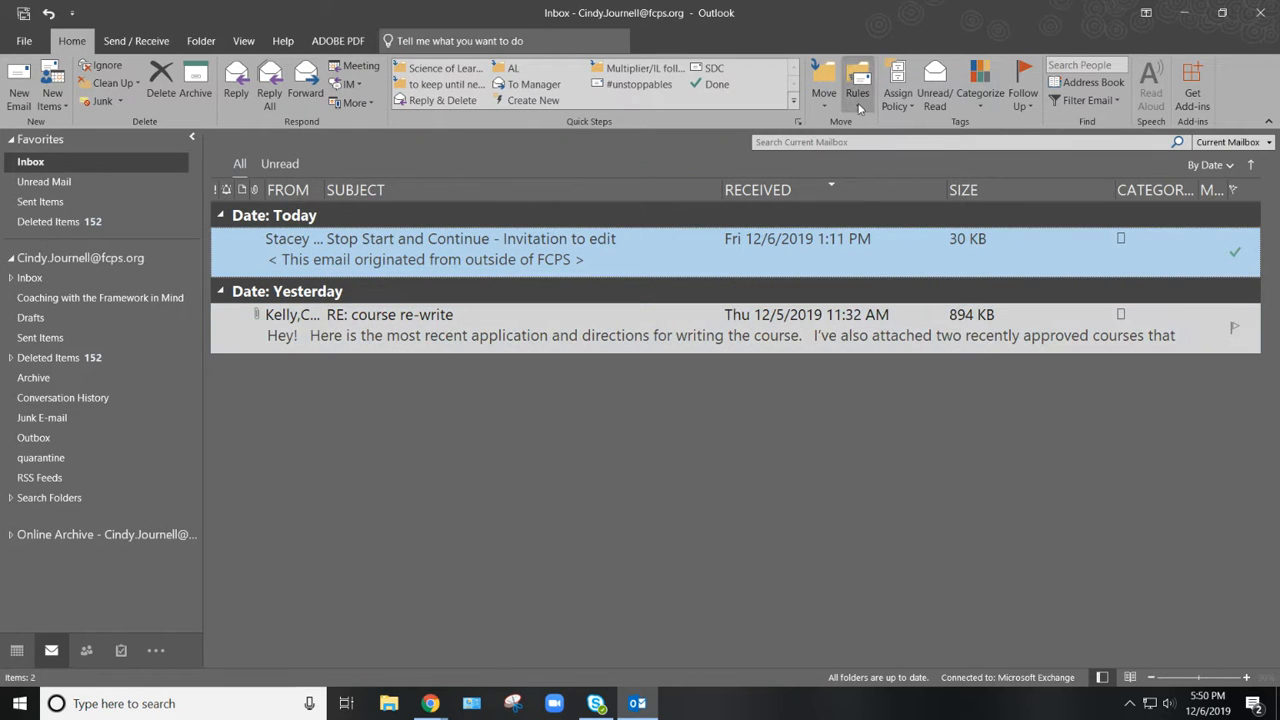
Step: Review the existing email rules in Rules and Alerts and close the dialog without changes
left_click(857, 107)
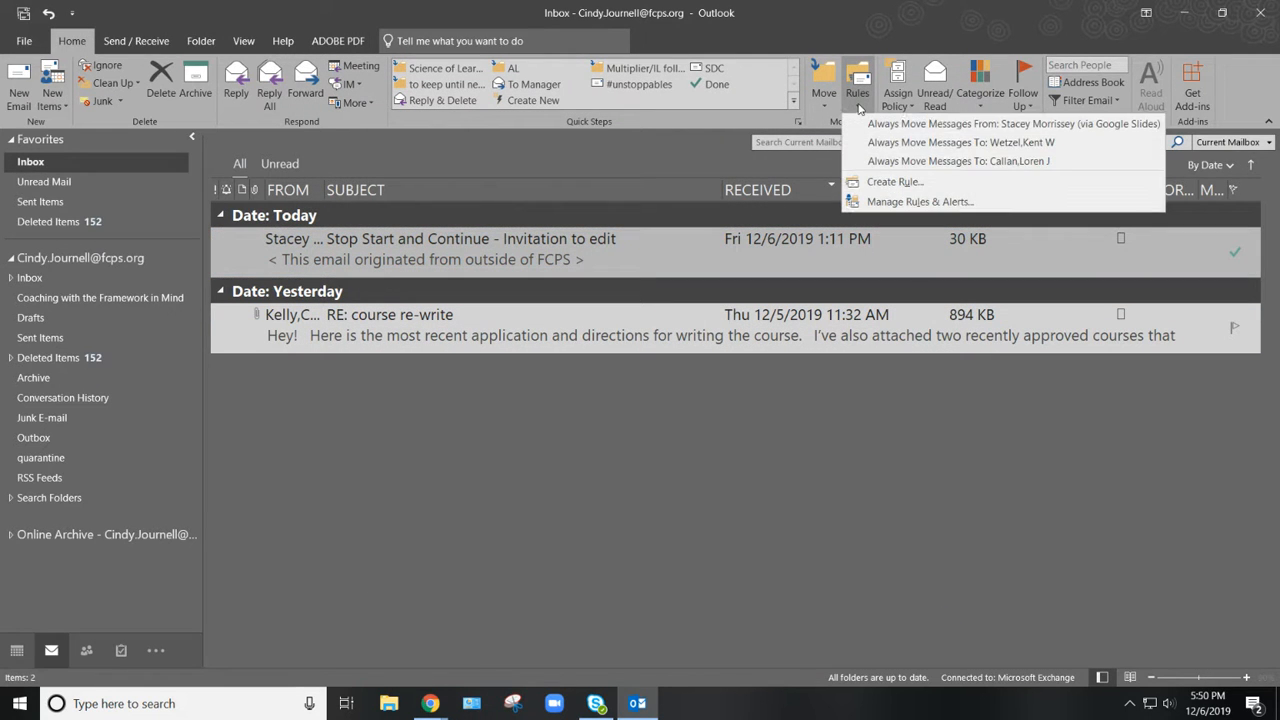
left_click(883, 211)
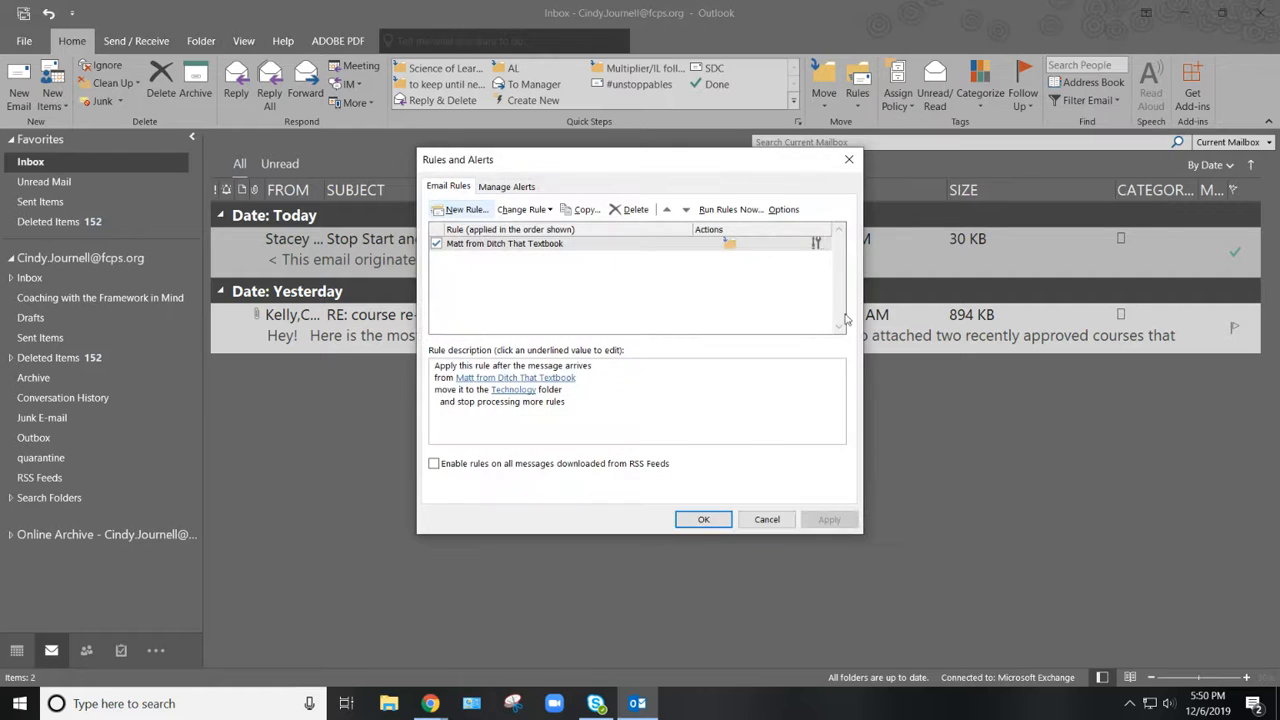
left_click(769, 519)
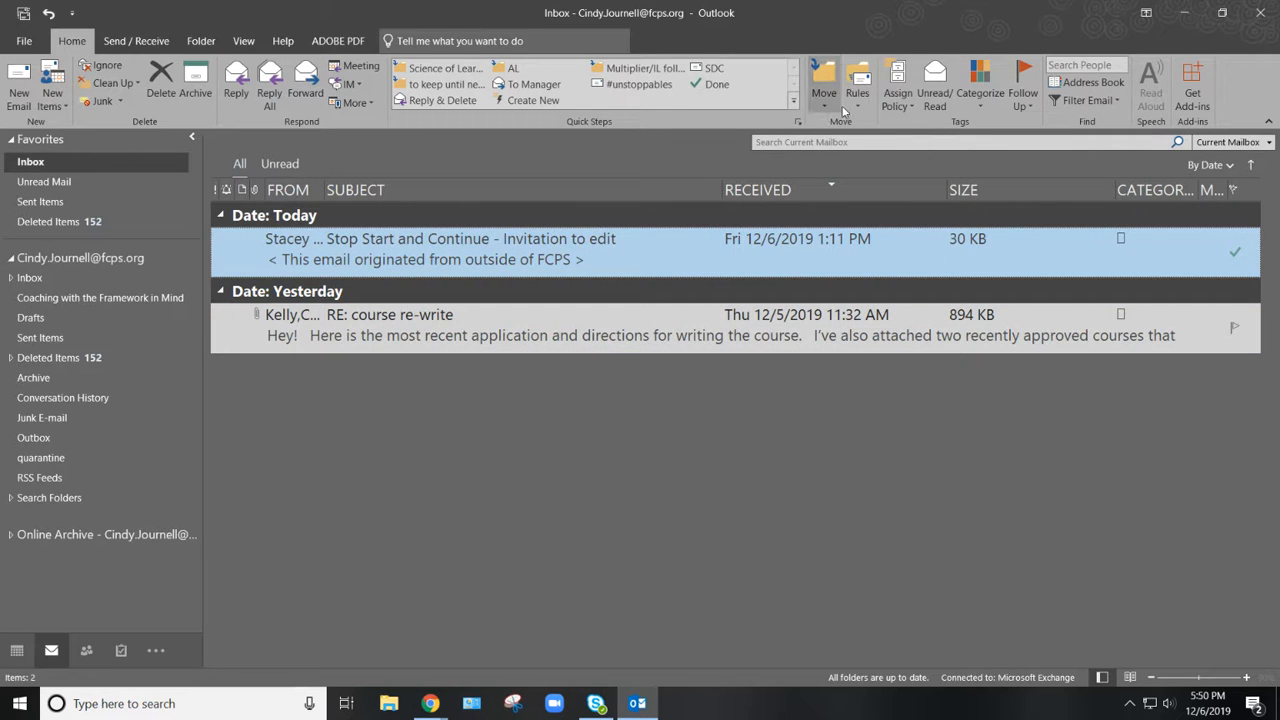